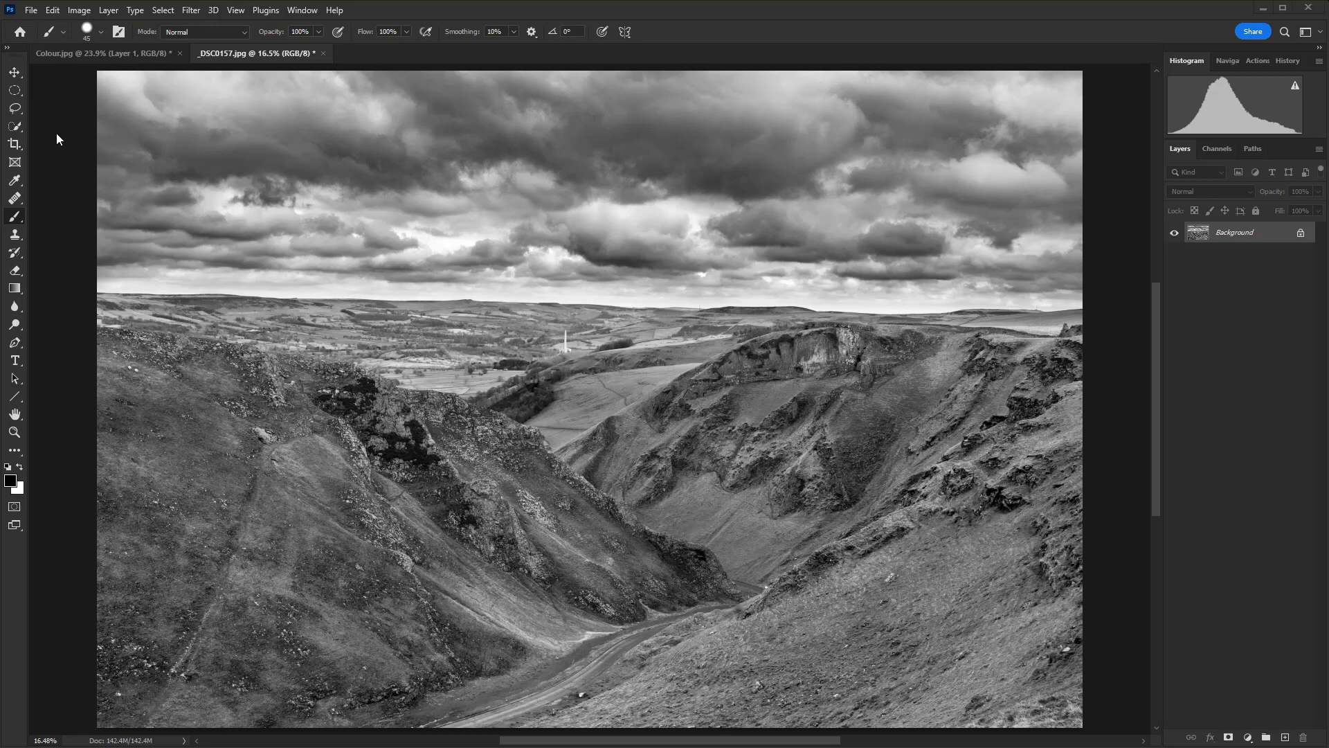
Select the entire sky down to the horizon with the Quick Selection tool
left_click(16, 131)
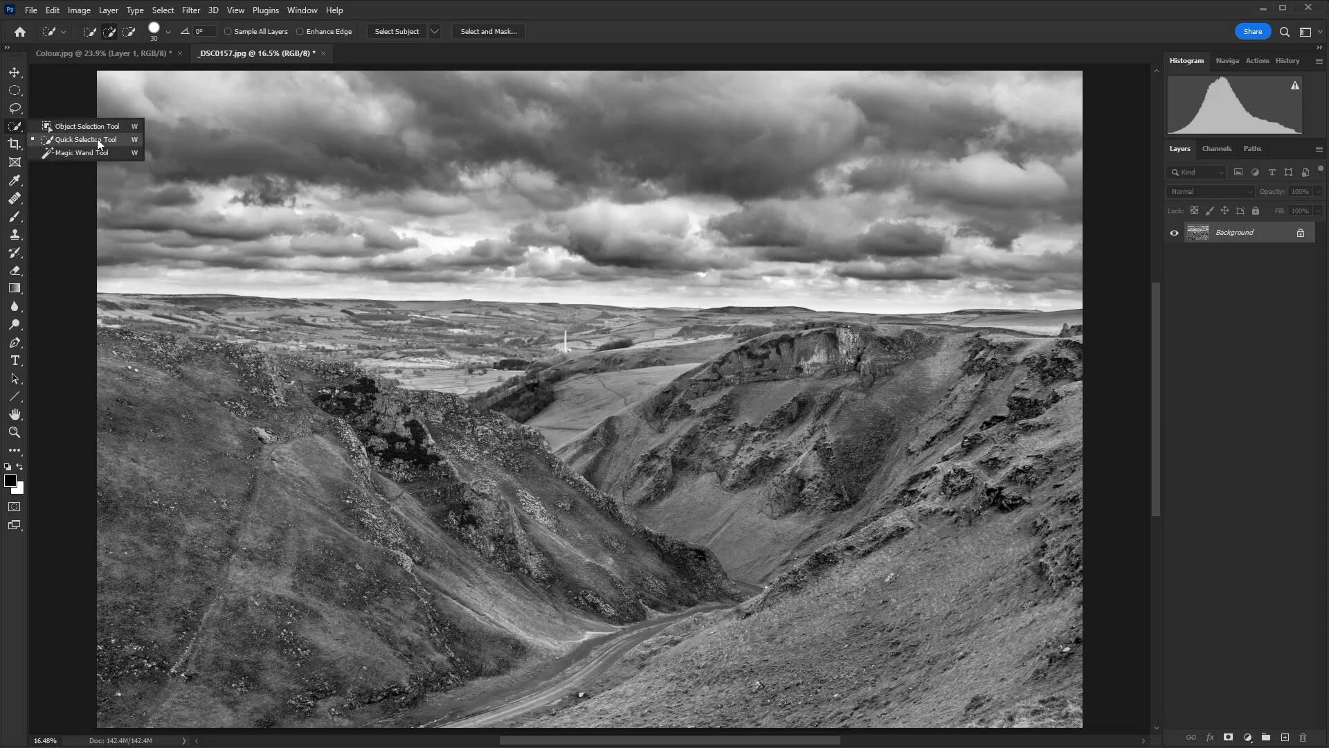
left_click(99, 141)
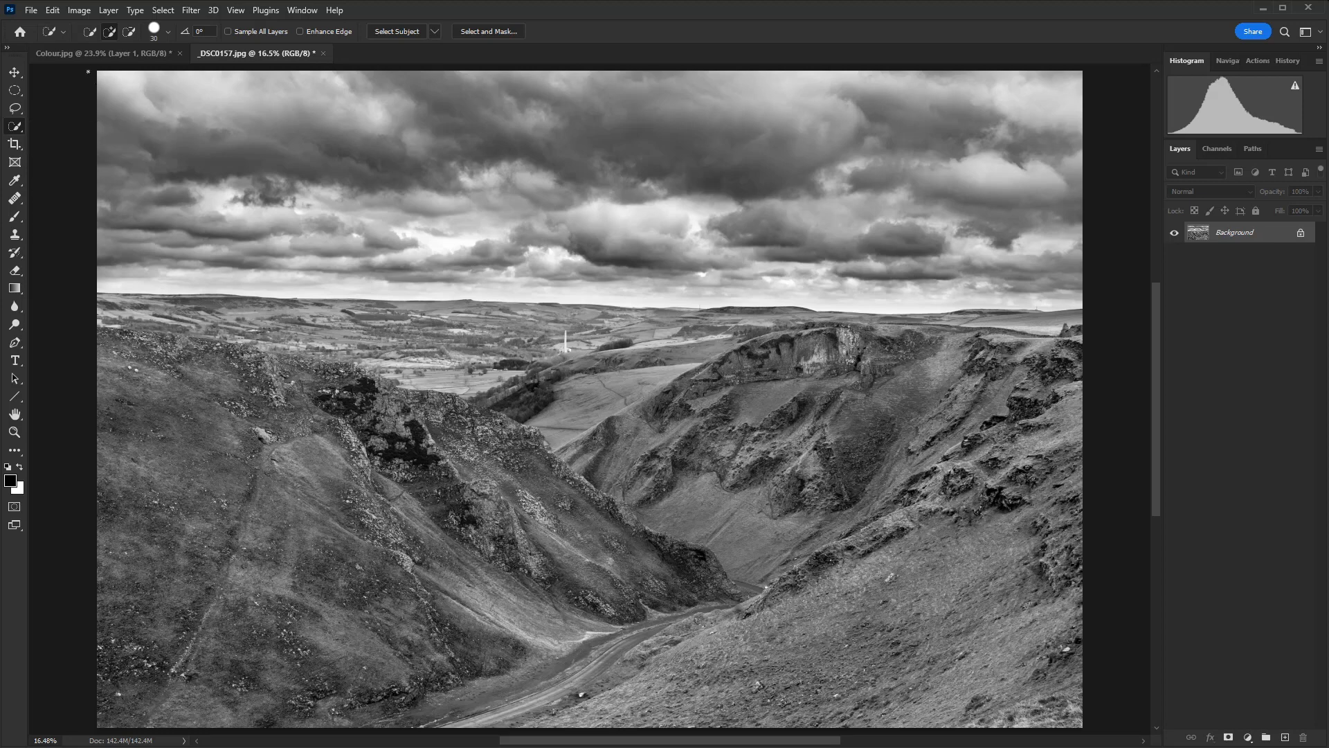
mouse_move(100, 70)
left_mouse_down()
mouse_move(492, 168)
mouse_move(637, 118)
mouse_move(831, 153)
mouse_move(1000, 157)
left_mouse_up()
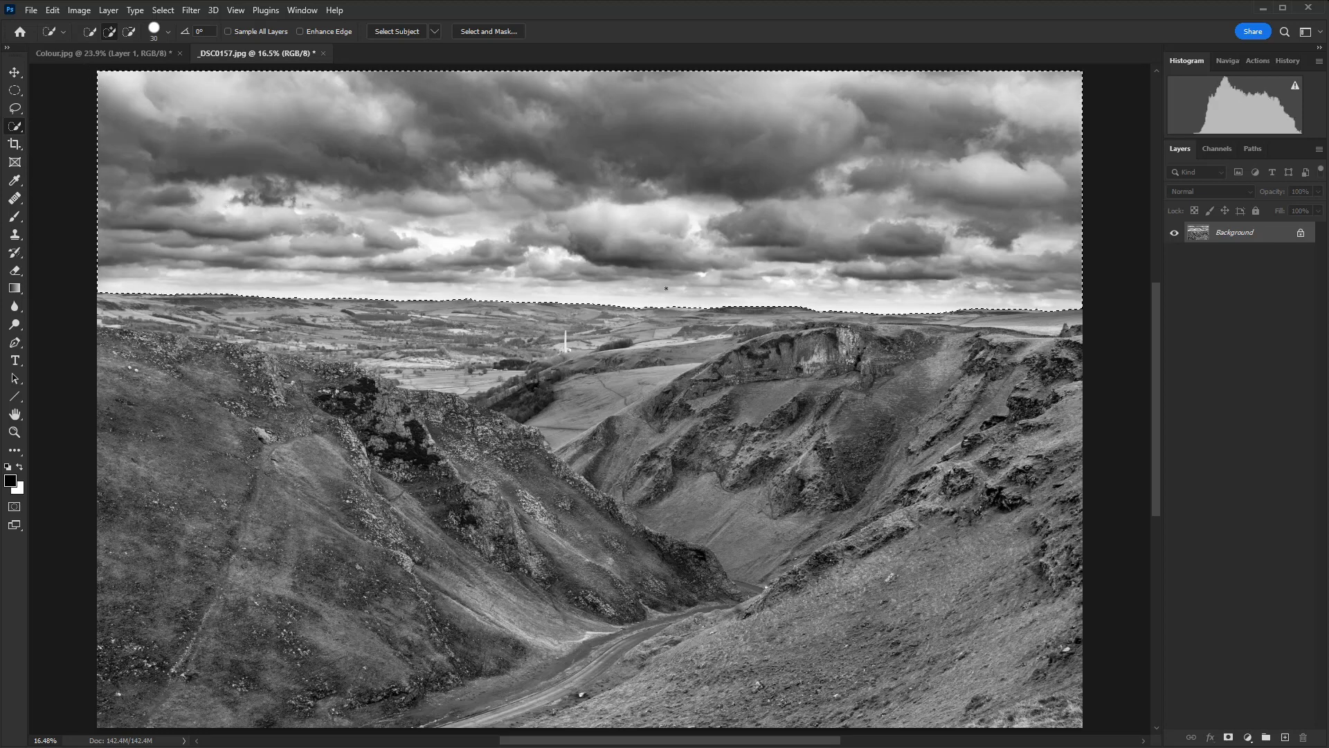
Subtract the distant hills from the sky selection where it dips below the middle of the horizon
key("z")
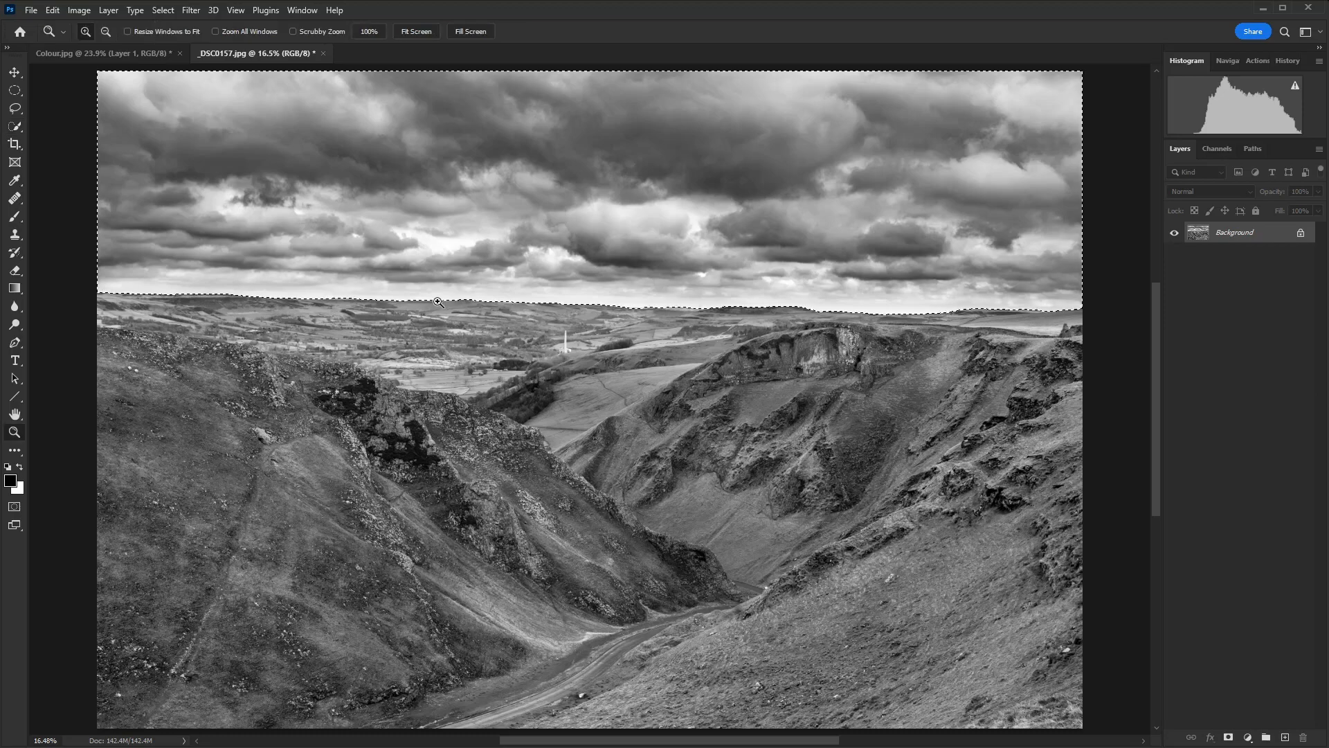
left_click(439, 302)
left_click(439, 303)
left_click(439, 305)
left_click(439, 307)
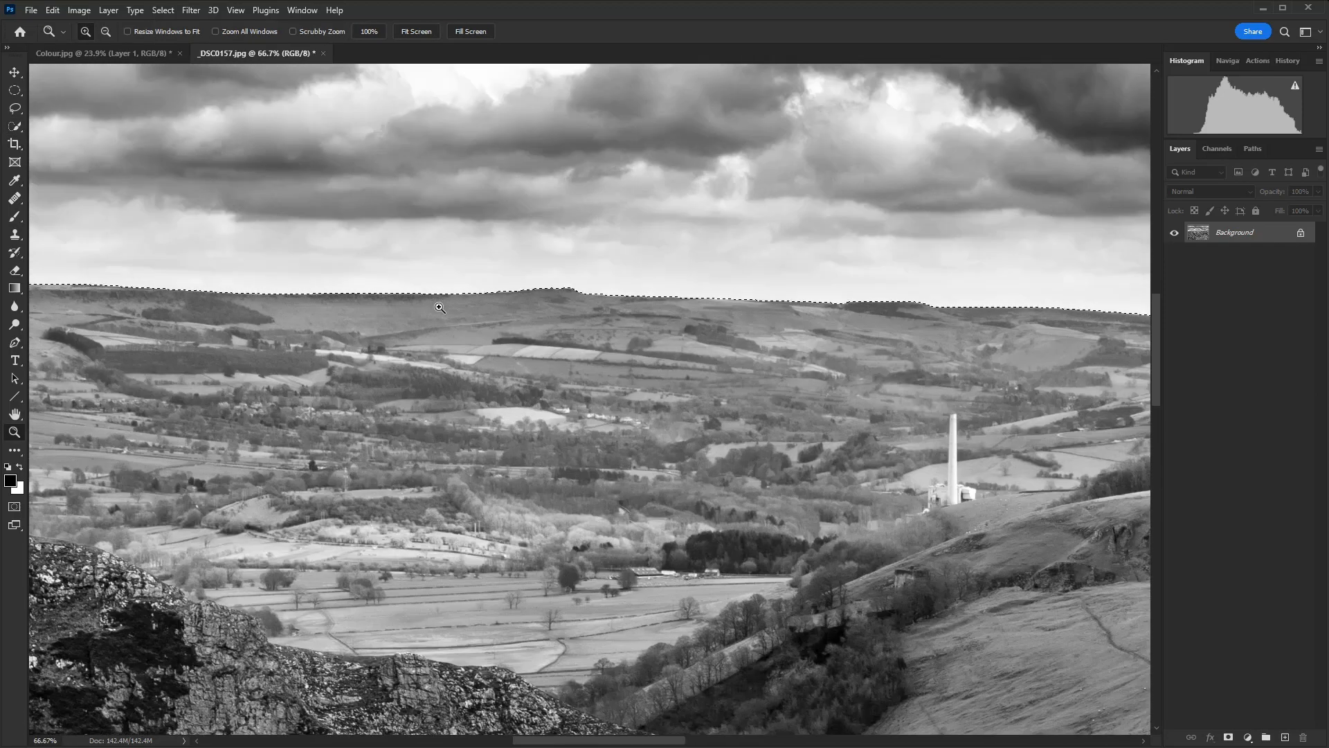
left_click(439, 307)
key("w")
mouse_move(321, 330)
left_mouse_down()
mouse_move(412, 379)
mouse_move(843, 395)
left_mouse_up()
left_click_drag(335, 383, 305, 381)
left_click_drag(964, 381, 534, 365)
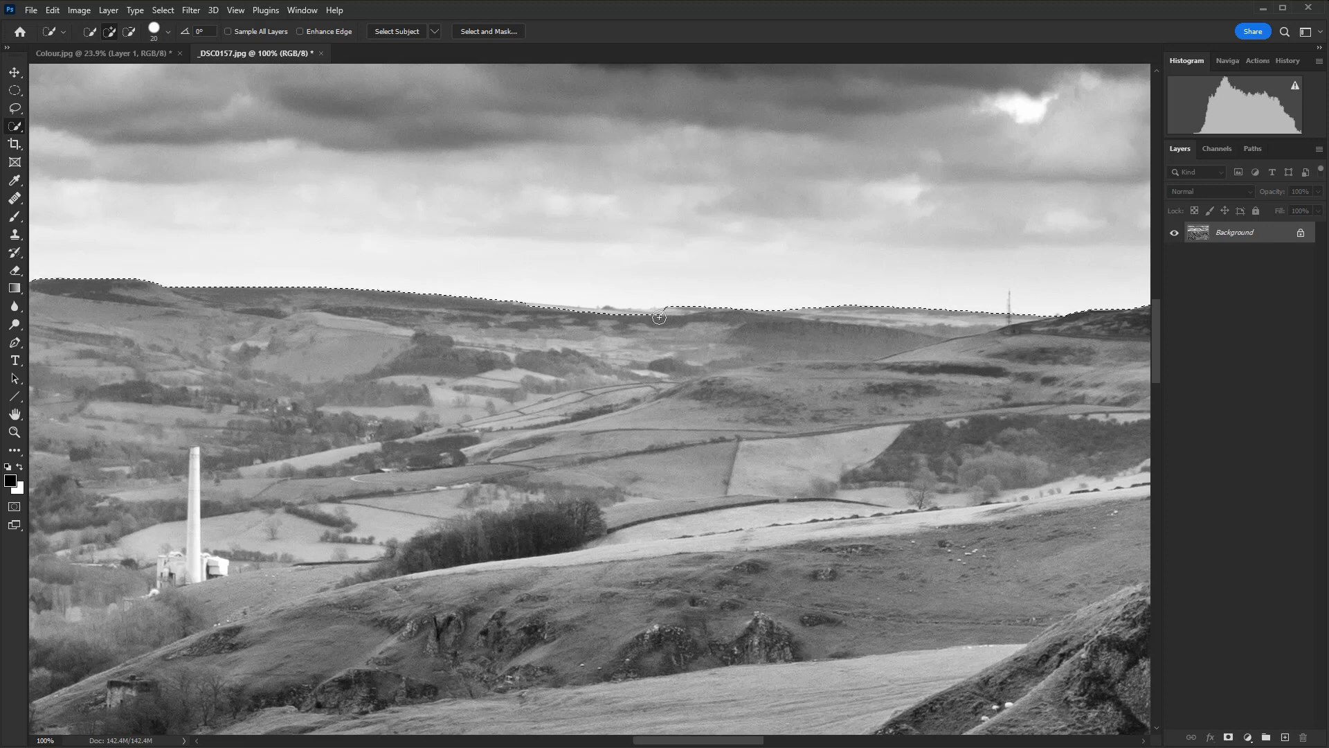
key("alt")
key("alt")
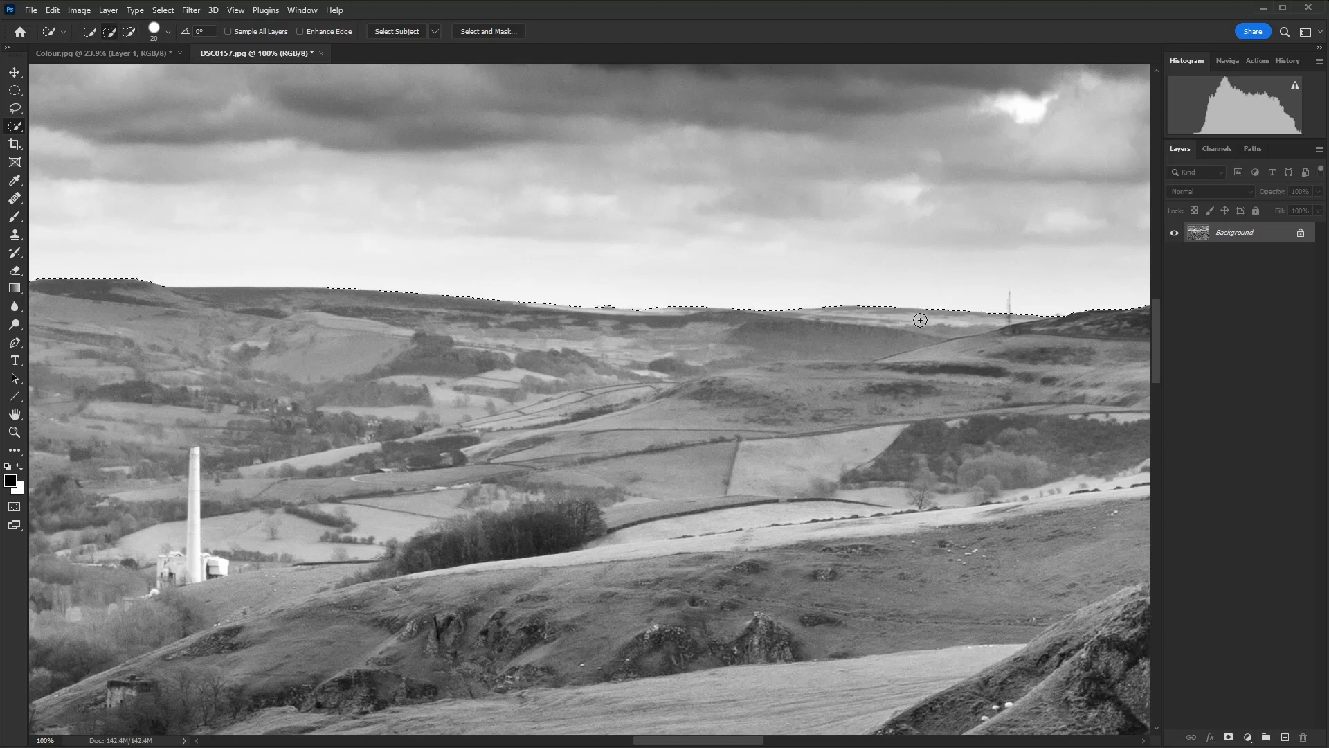
Subtract the remaining slivers of land from the sky selection along the right half of the horizon, checking the whole edge
left_click_drag(984, 340, 457, 342)
left_click_drag(819, 347, 623, 342)
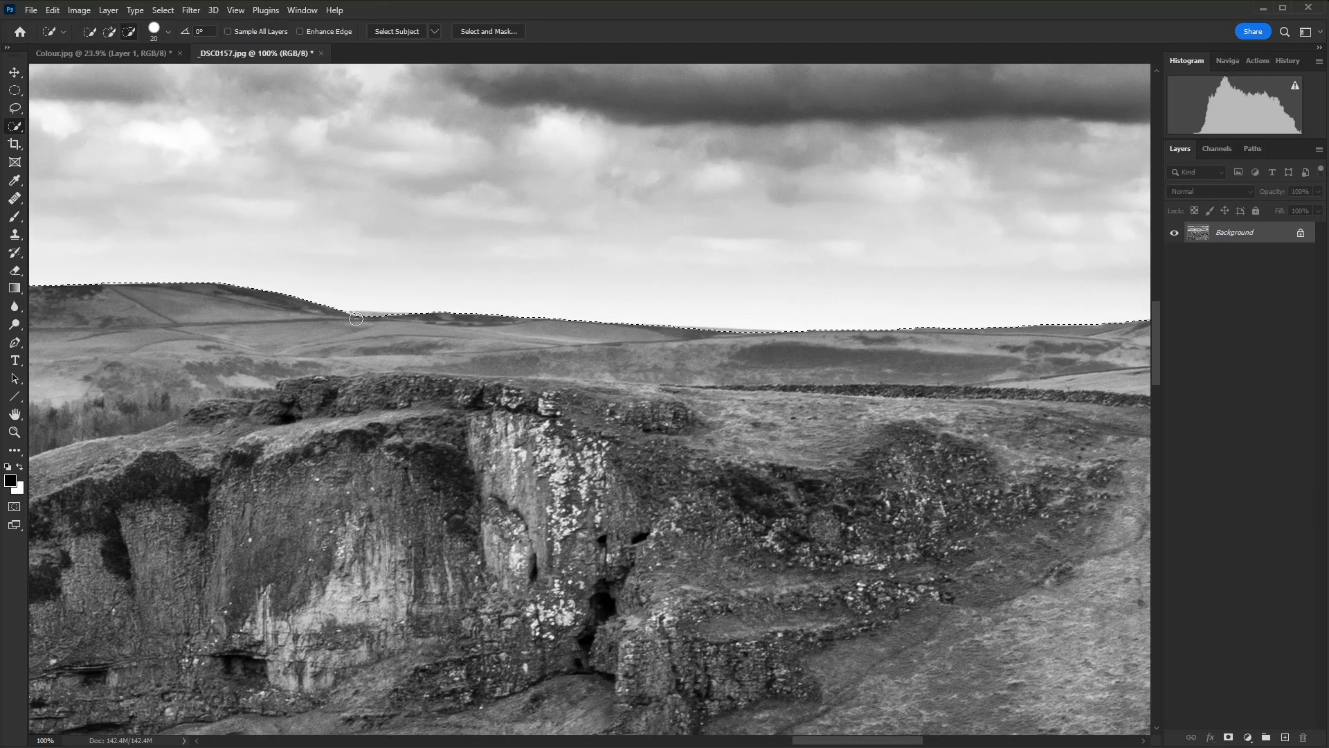
left_click(396, 327, "alt")
left_click(776, 339, "alt")
key("alt")
left_click_drag(1037, 354, 460, 350)
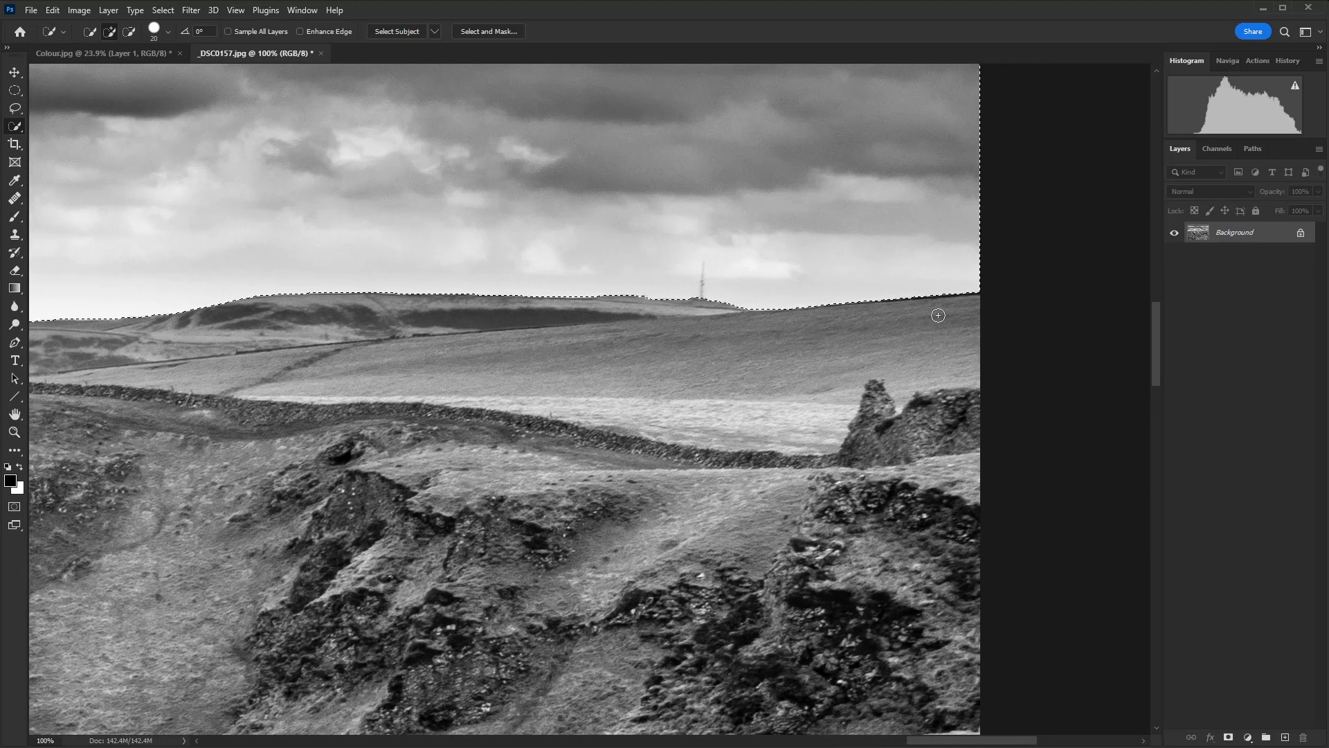
left_click_drag(346, 388, 1010, 525)
left_click_drag(380, 486, 1094, 485)
left_click_drag(535, 463, 979, 482)
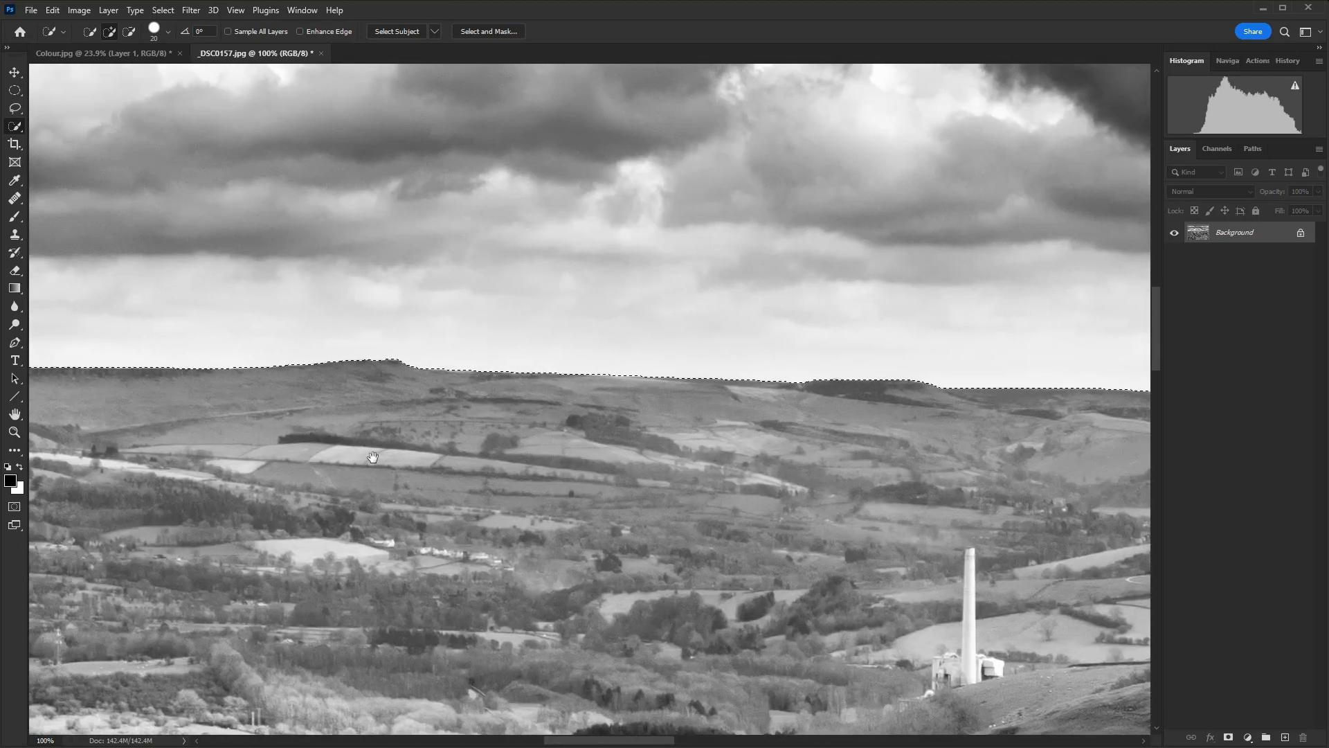
left_click_drag(416, 461, 1045, 484)
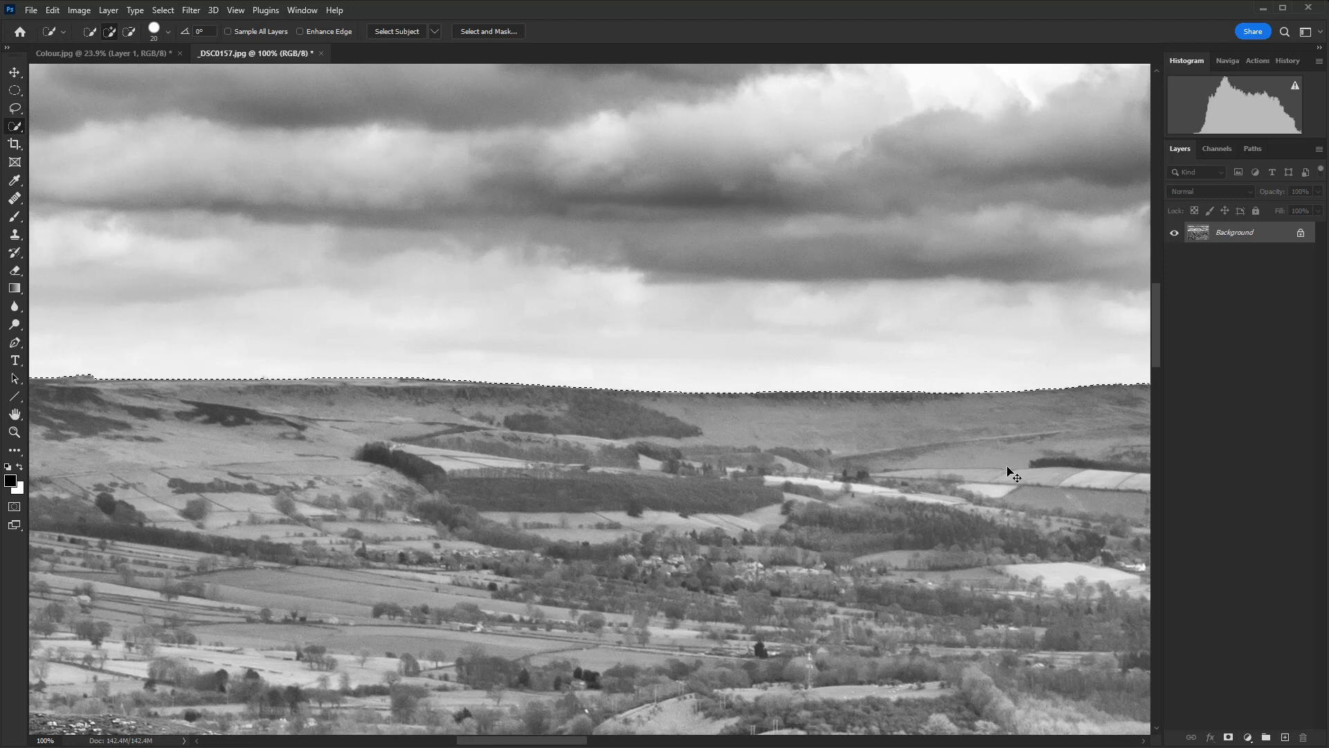
key("ctrl+0")
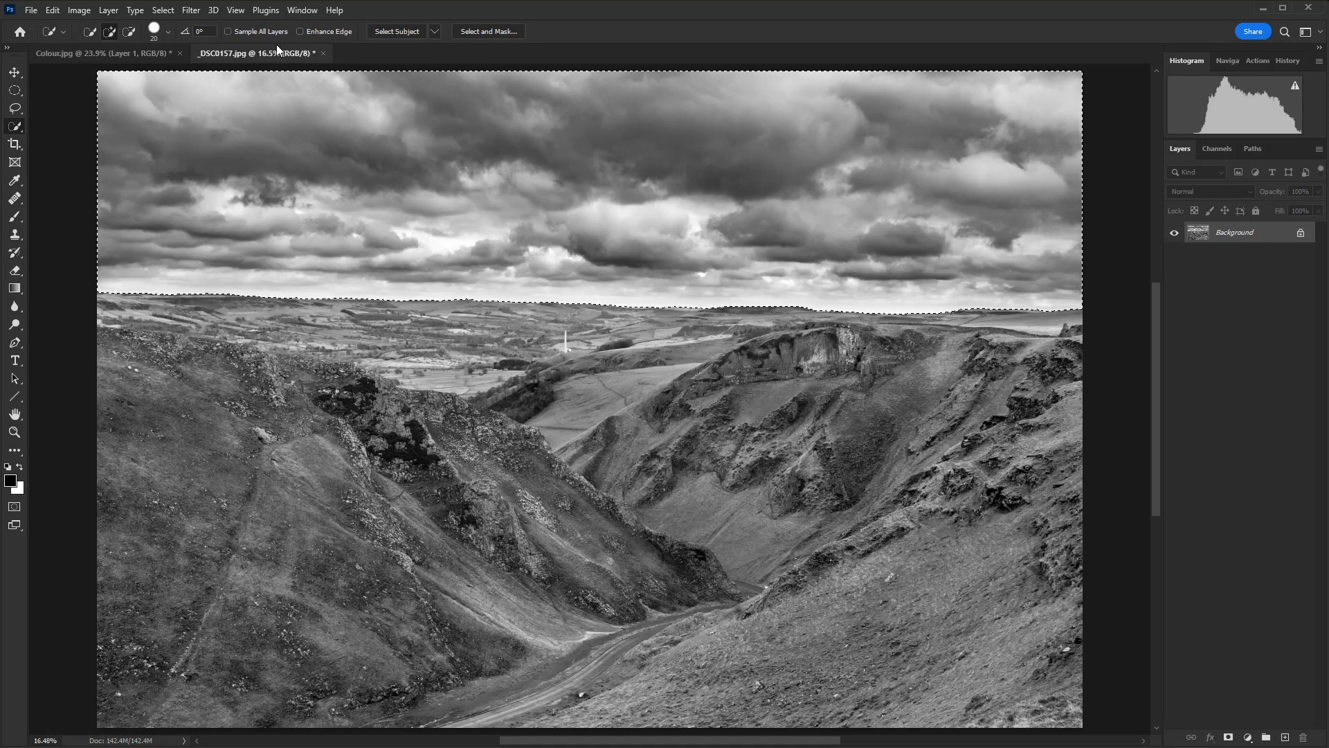
Smooth and feather the edge of the sky selection slightly in Select and Mask
left_click(163, 10)
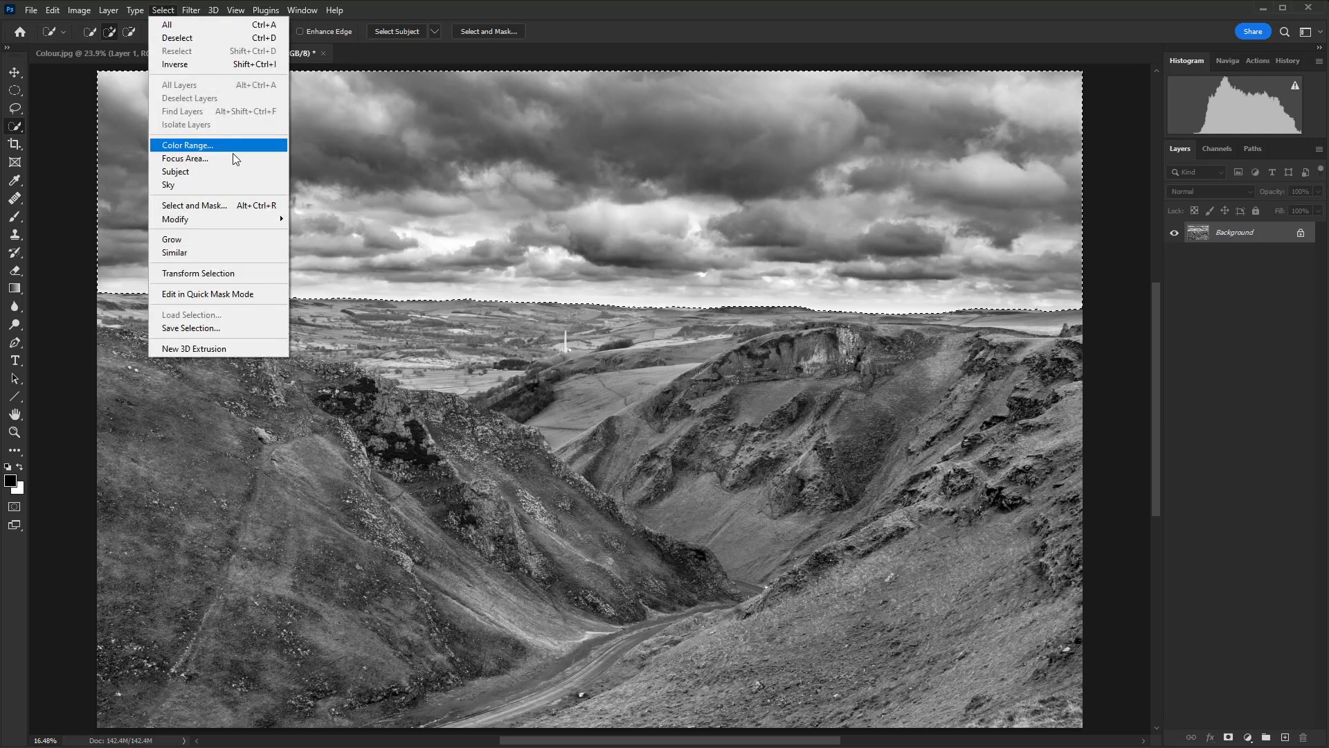
left_click(229, 205)
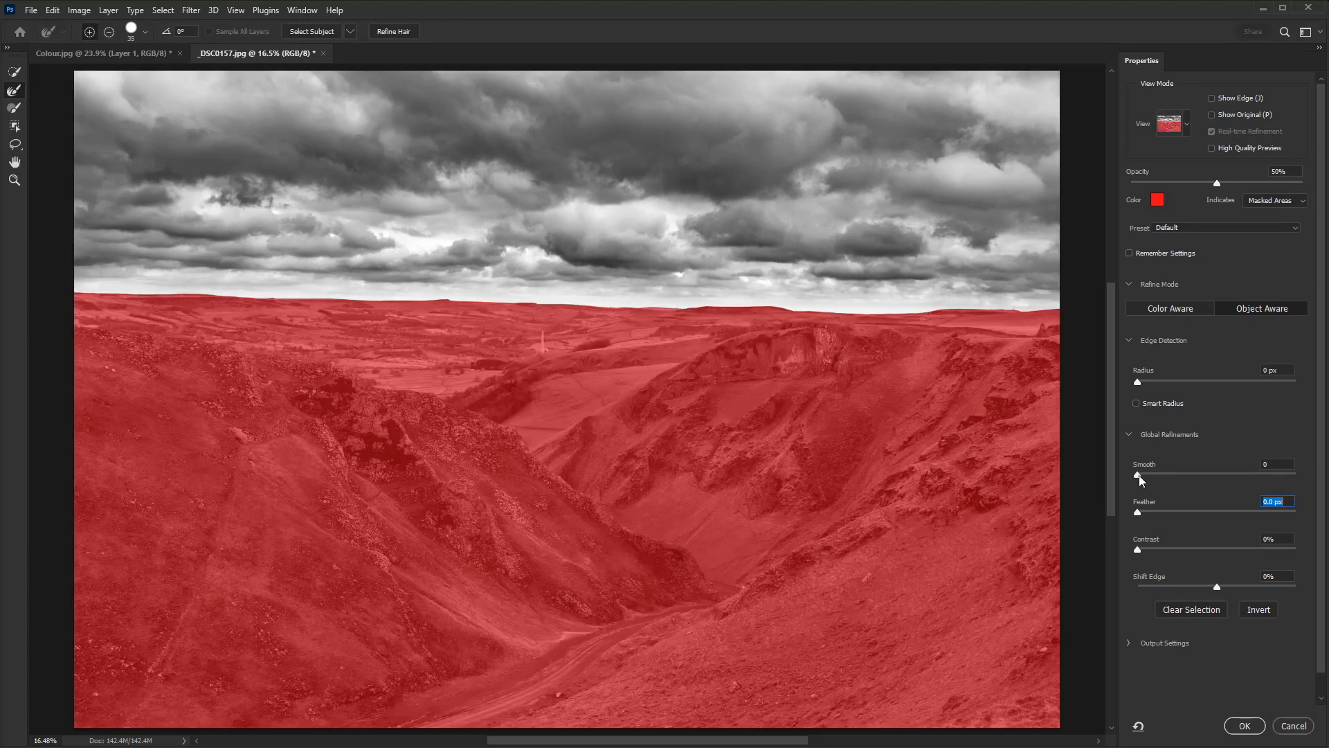
left_click_drag(1140, 475, 1141, 476)
left_click_drag(1153, 475, 1163, 512)
left_click(1244, 726)
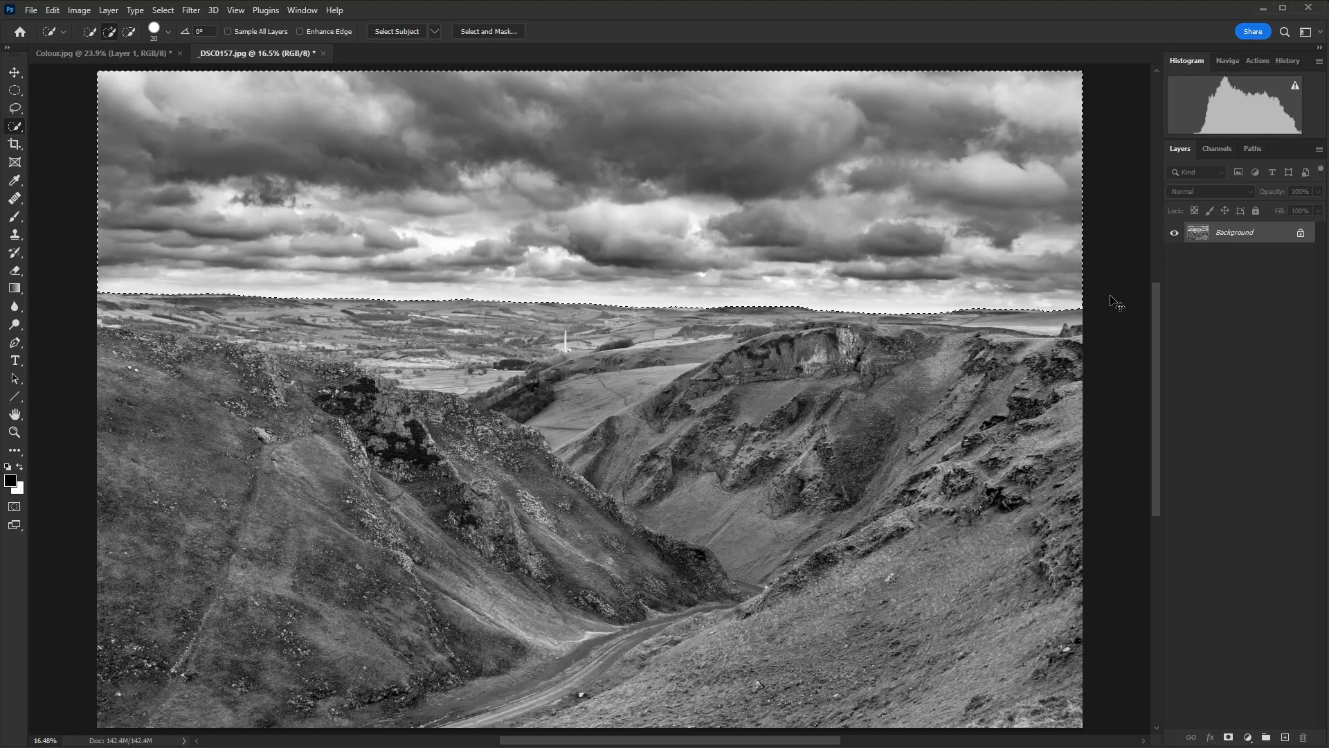
Copy the selected sky onto a new layer and hide the Background layer
key("ctrl+j")
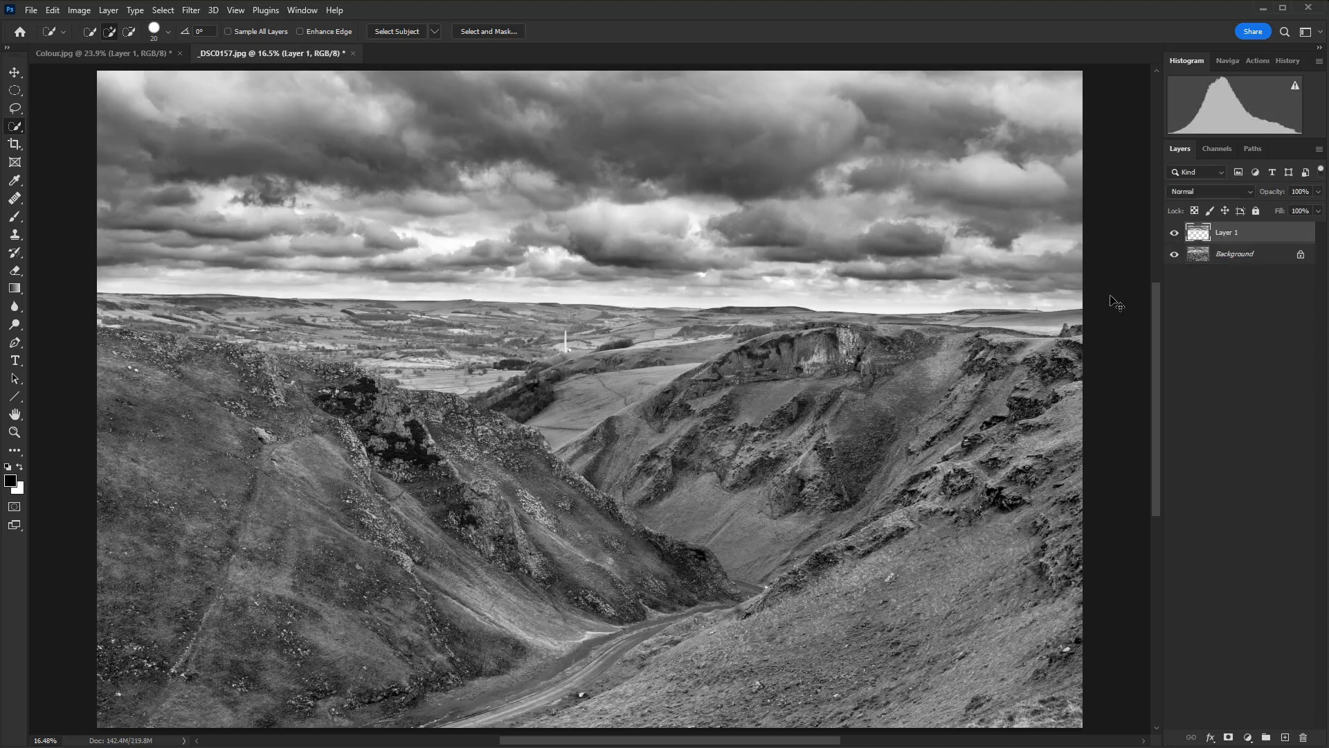
left_click(1175, 255)
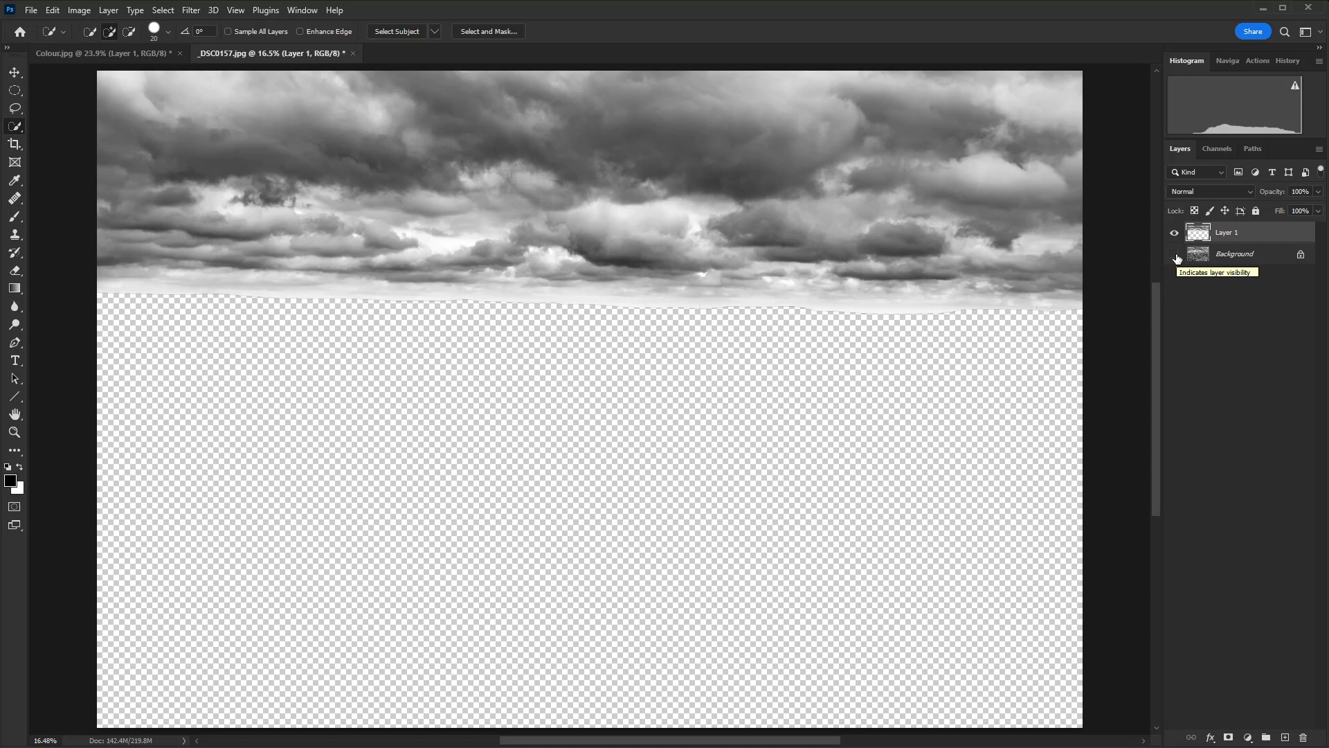
Erase the mast and the dark fringe along the middle stretch of the sky layer's lower edge
key("z")
left_click(795, 317)
left_click(792, 312)
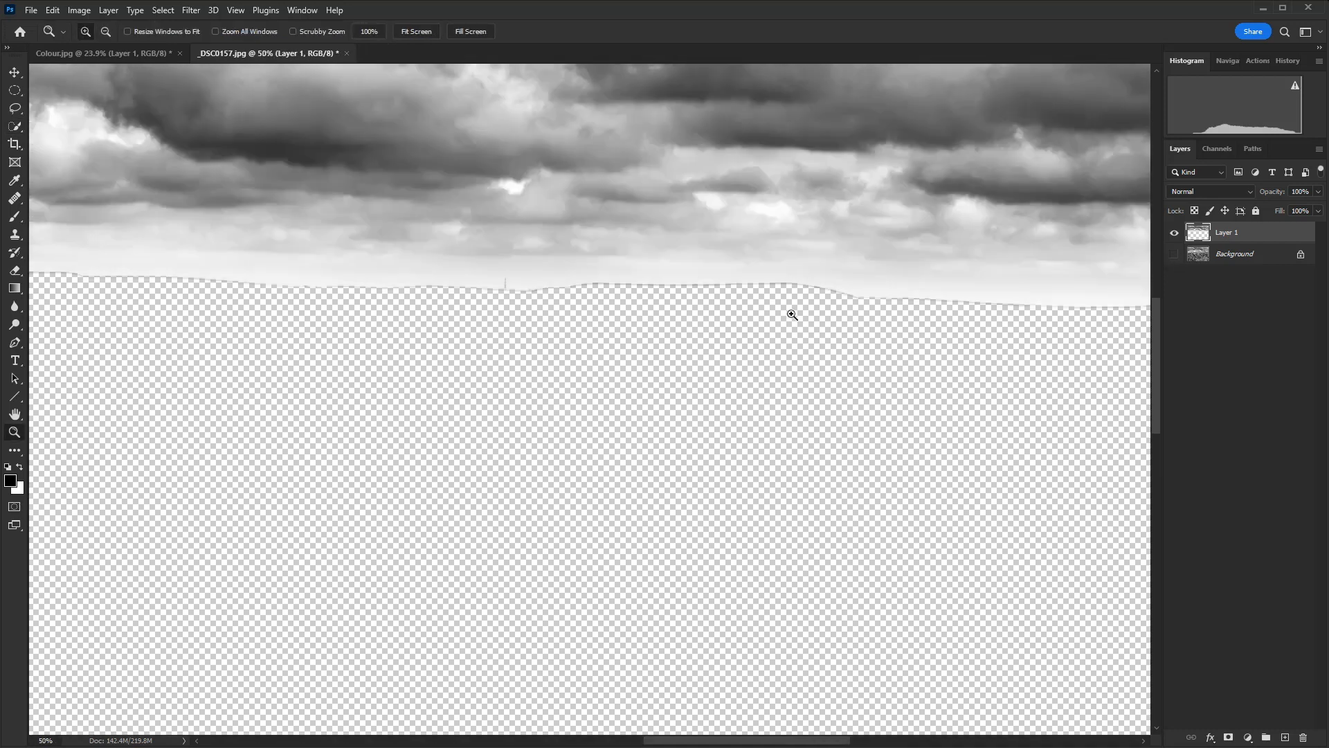
left_click(758, 298)
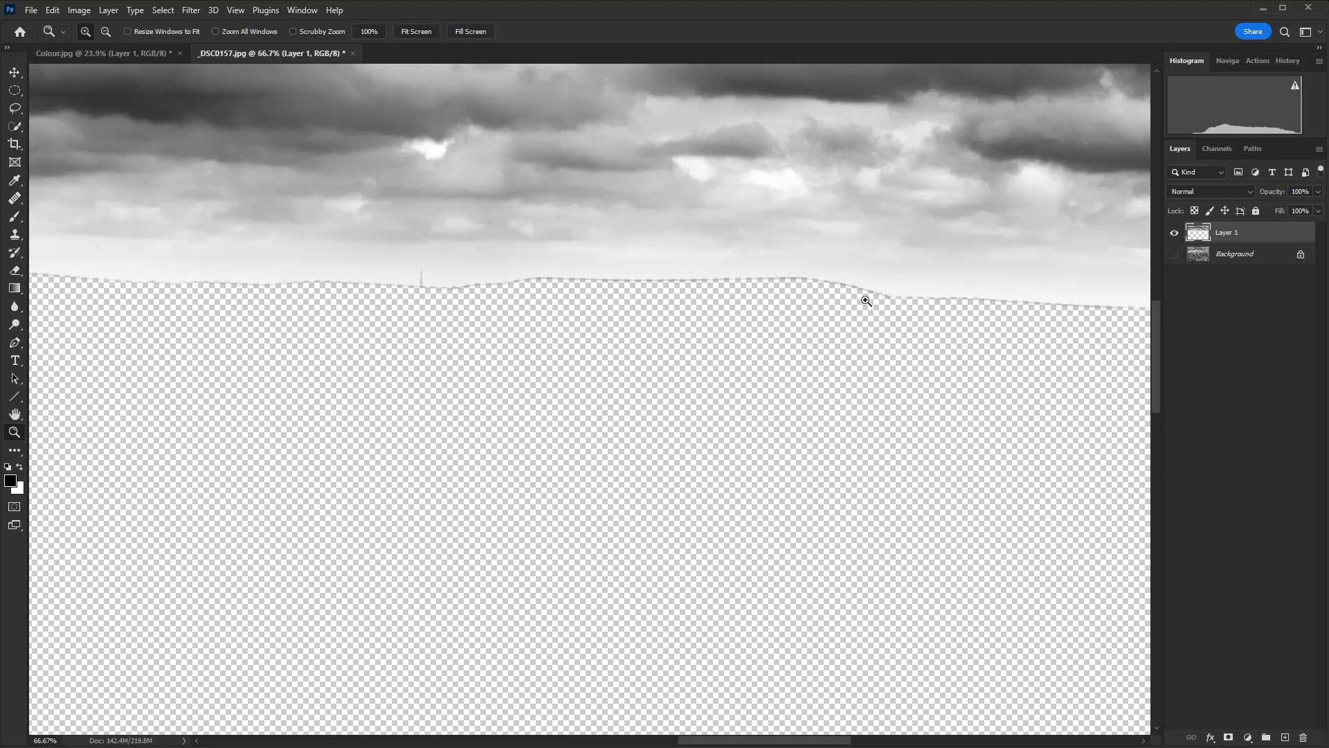
key("w")
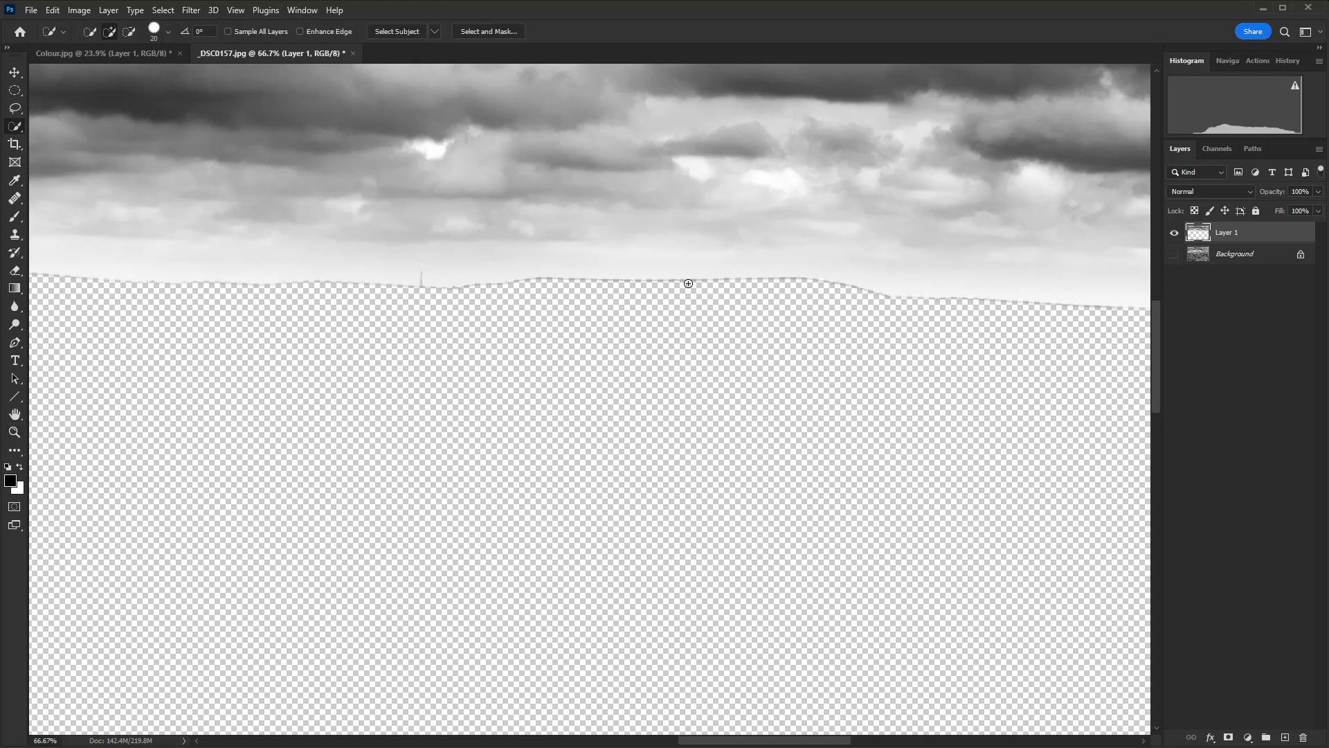
key("e")
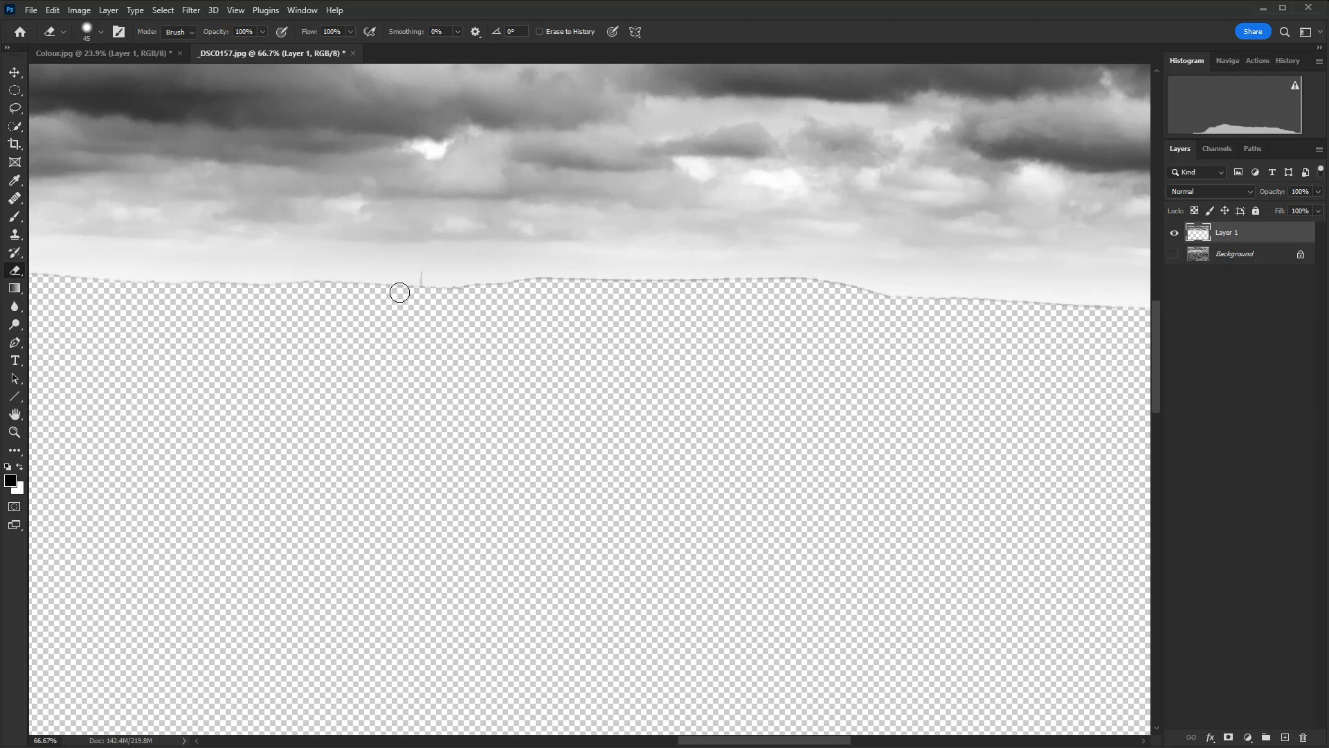
left_click(419, 279)
mouse_move(449, 294)
left_mouse_down()
mouse_move(831, 288)
mouse_move(900, 305)
mouse_move(810, 328)
mouse_move(541, 322)
left_mouse_up()
mouse_move(668, 298)
left_mouse_down()
mouse_move(847, 313)
mouse_move(748, 302)
left_mouse_up()
Erase the dark fringe along the right end of the sky layer's lower edge
mouse_move(885, 322)
left_mouse_down()
mouse_move(528, 314)
mouse_move(911, 279)
mouse_move(662, 326)
left_mouse_up()
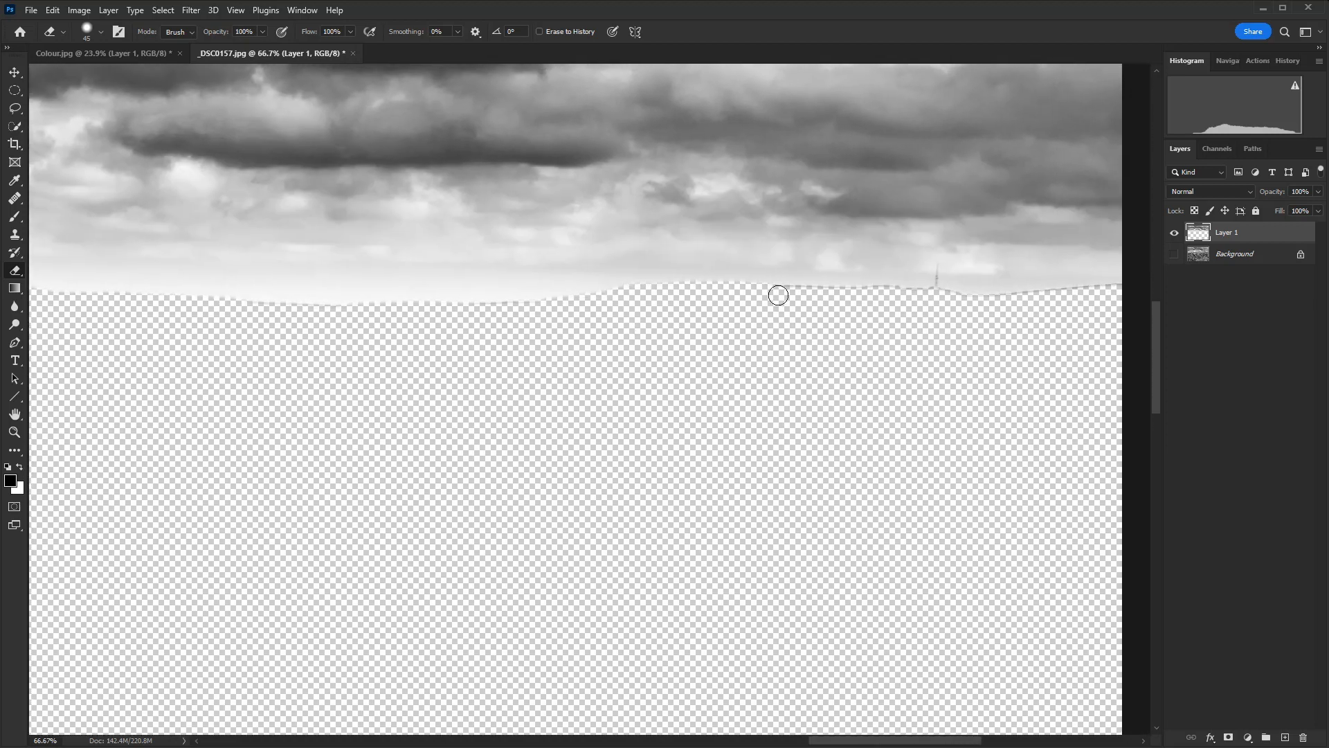
left_click_drag(783, 295, 1111, 295)
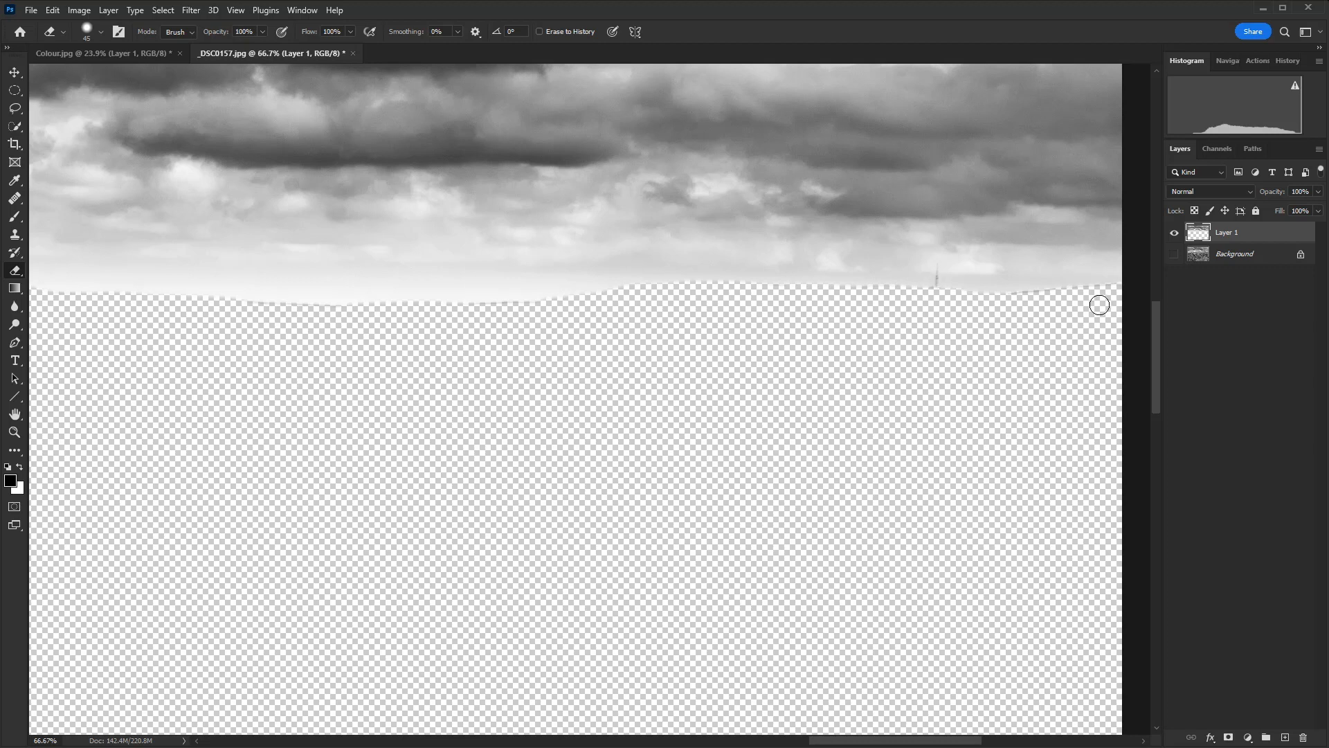
left_click_drag(1015, 309, 653, 326)
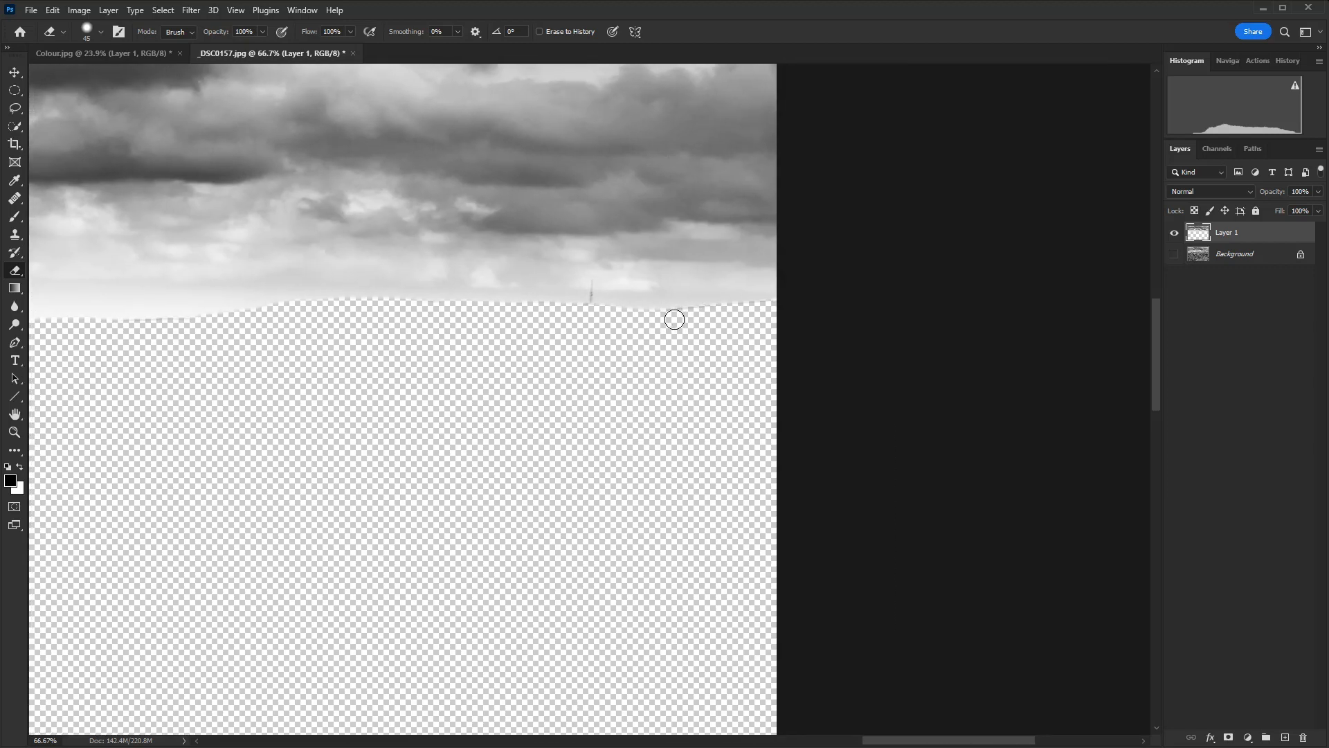
Erase the remaining dark fringe along the left part of the sky layer's lower edge and show the Background layer again
mouse_move(396, 372)
left_mouse_down()
mouse_move(677, 343)
mouse_move(833, 350)
left_mouse_up()
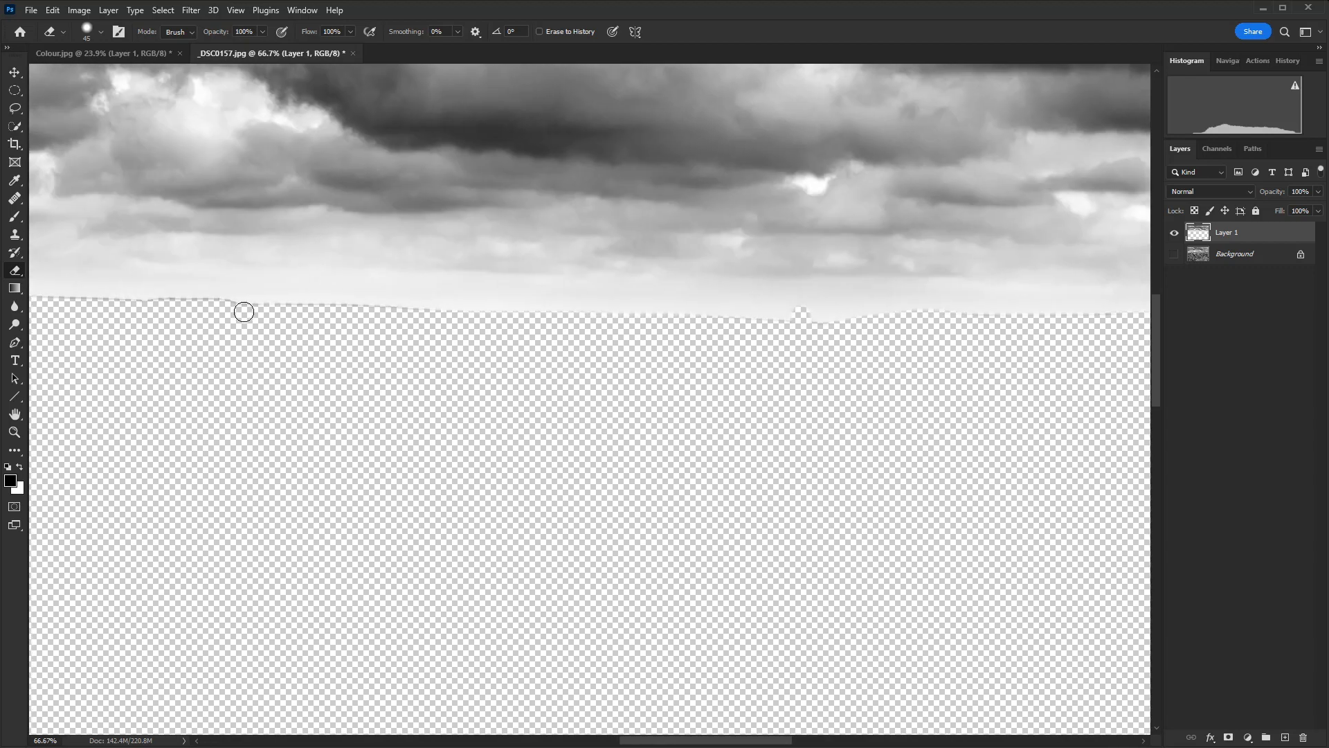
left_click_drag(127, 305, 980, 392)
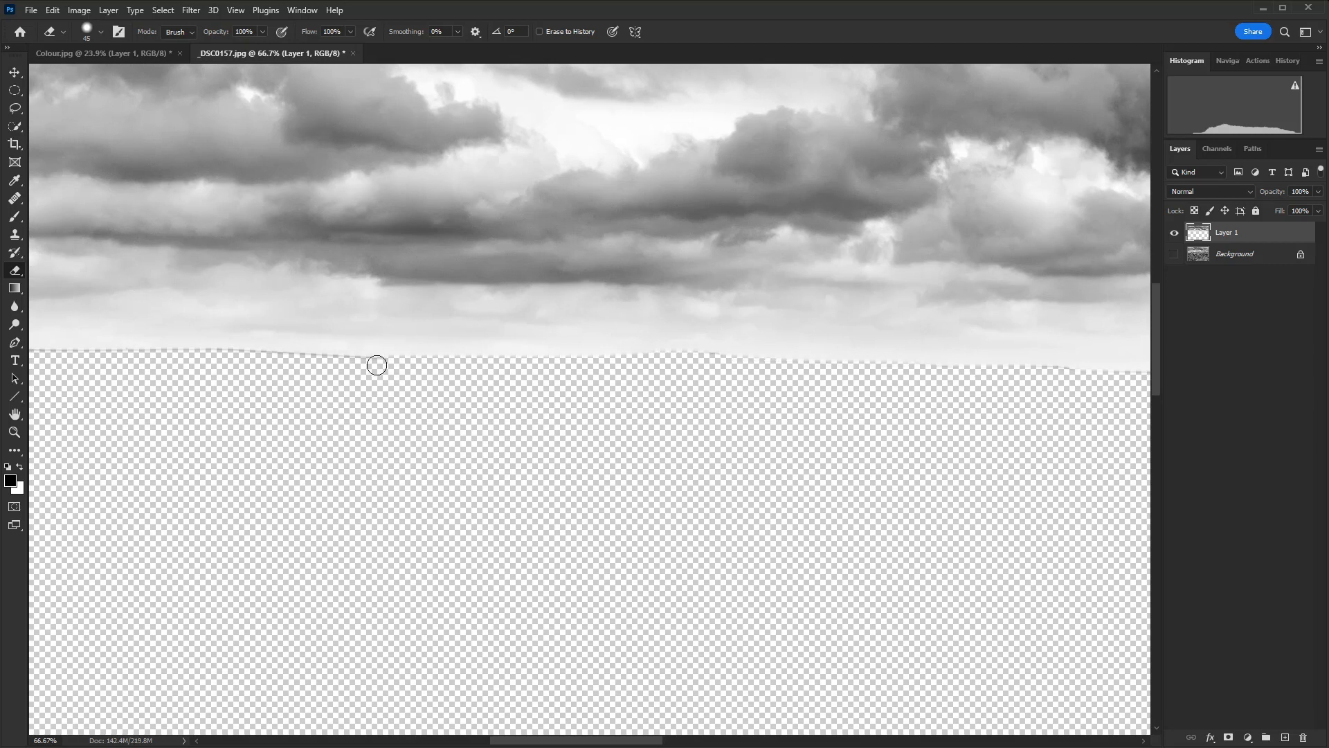
left_click_drag(226, 360, 528, 362)
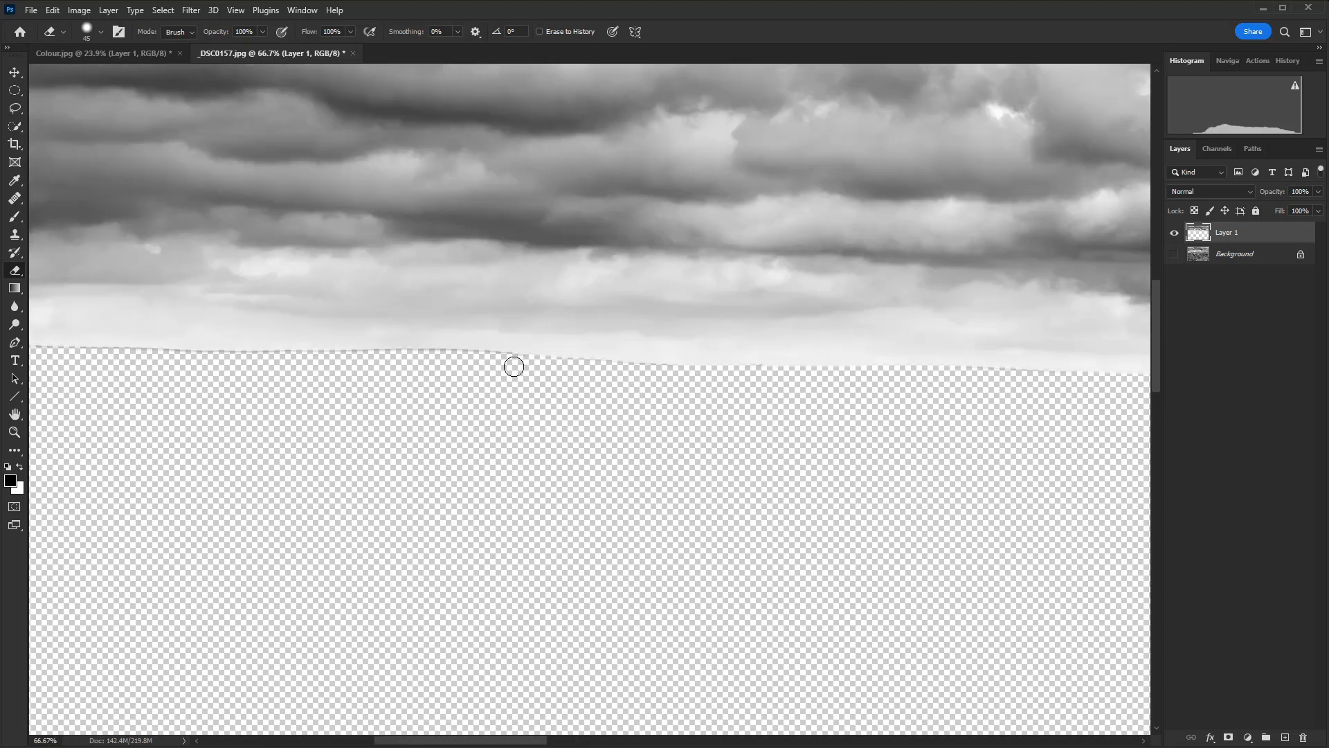
mouse_move(267, 365)
left_mouse_down()
mouse_move(1018, 370)
mouse_move(665, 358)
left_mouse_up()
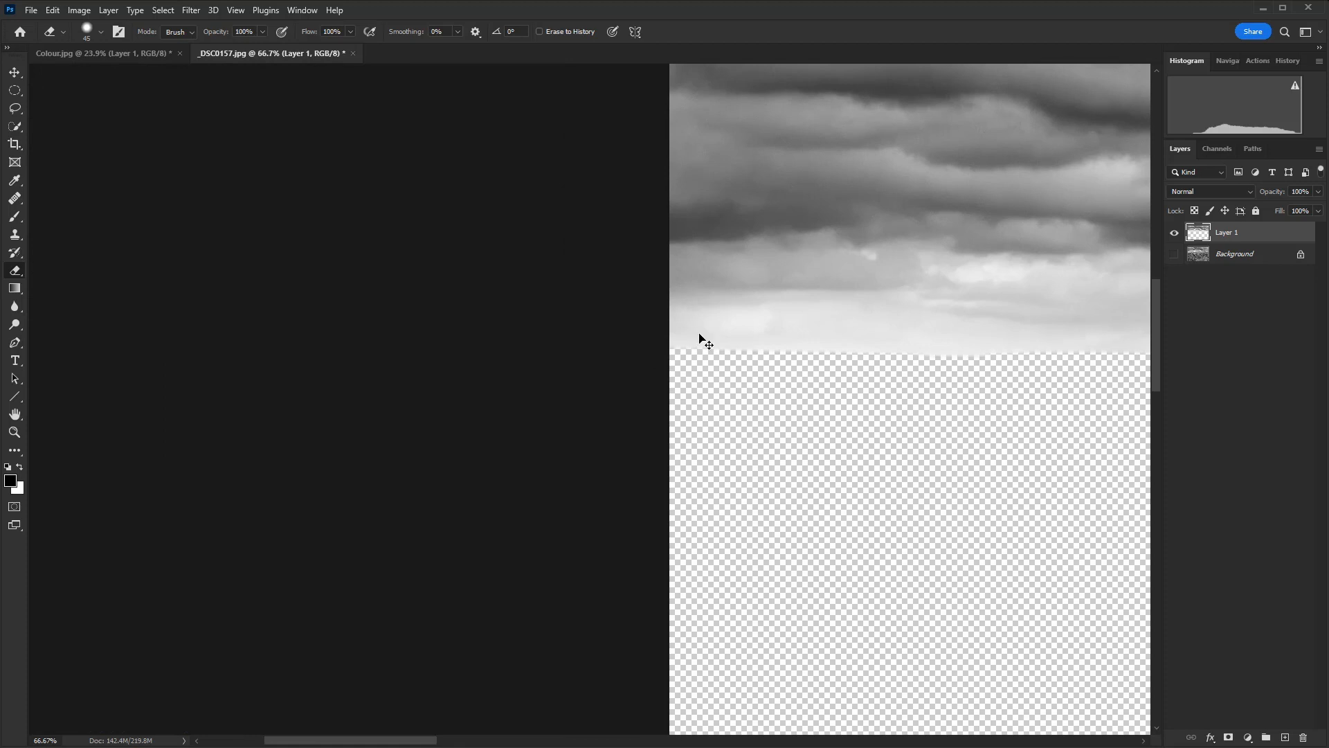
key("ctrl+0")
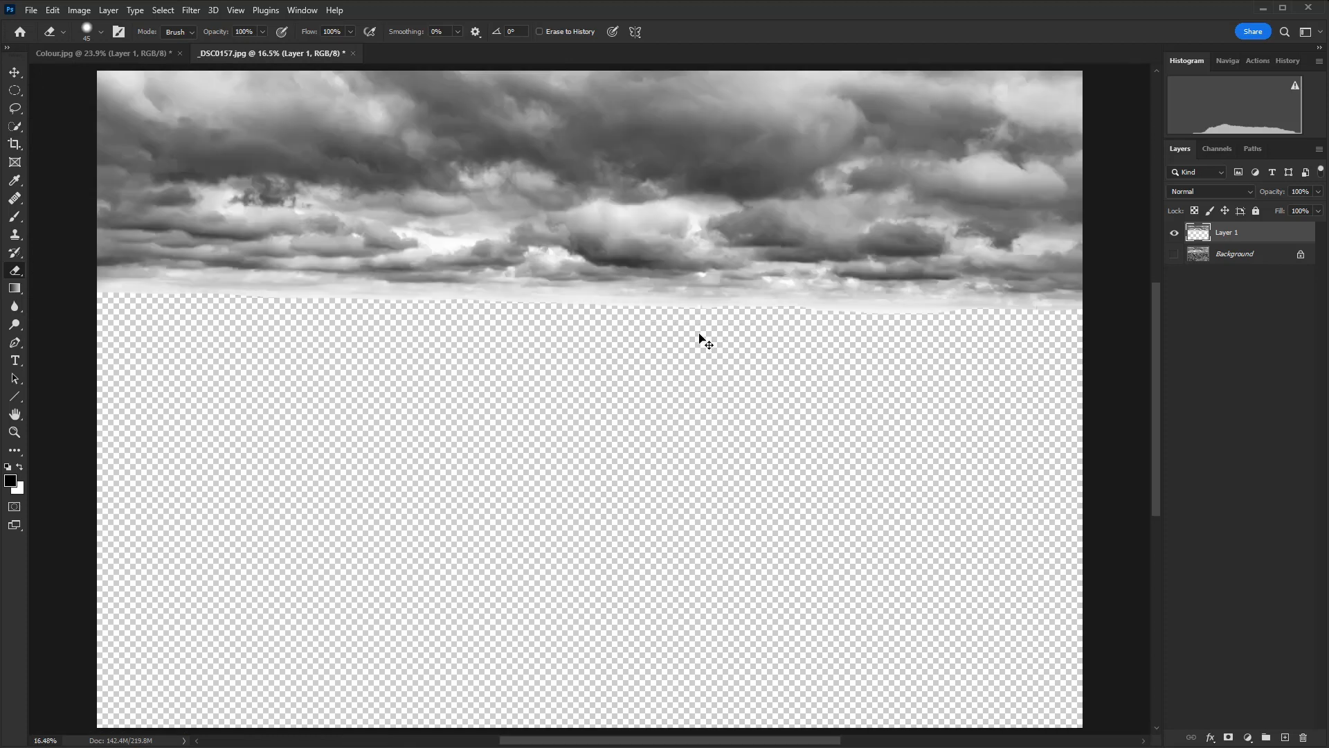
left_click(1175, 254)
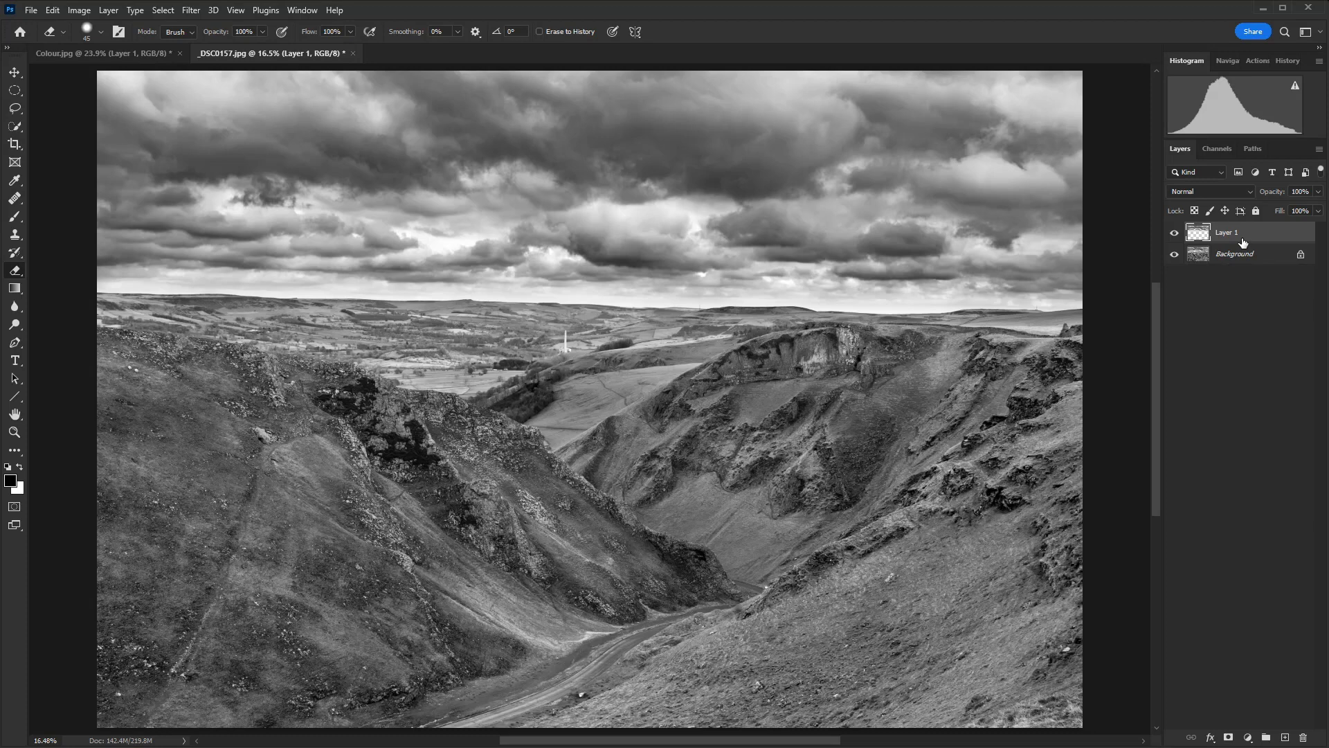
Apply a Motion Blur at a 0° angle to the sky layer, adjusting the distance until the clouds become long, smooth streaks
left_click(193, 11)
mouse_move(251, 190)
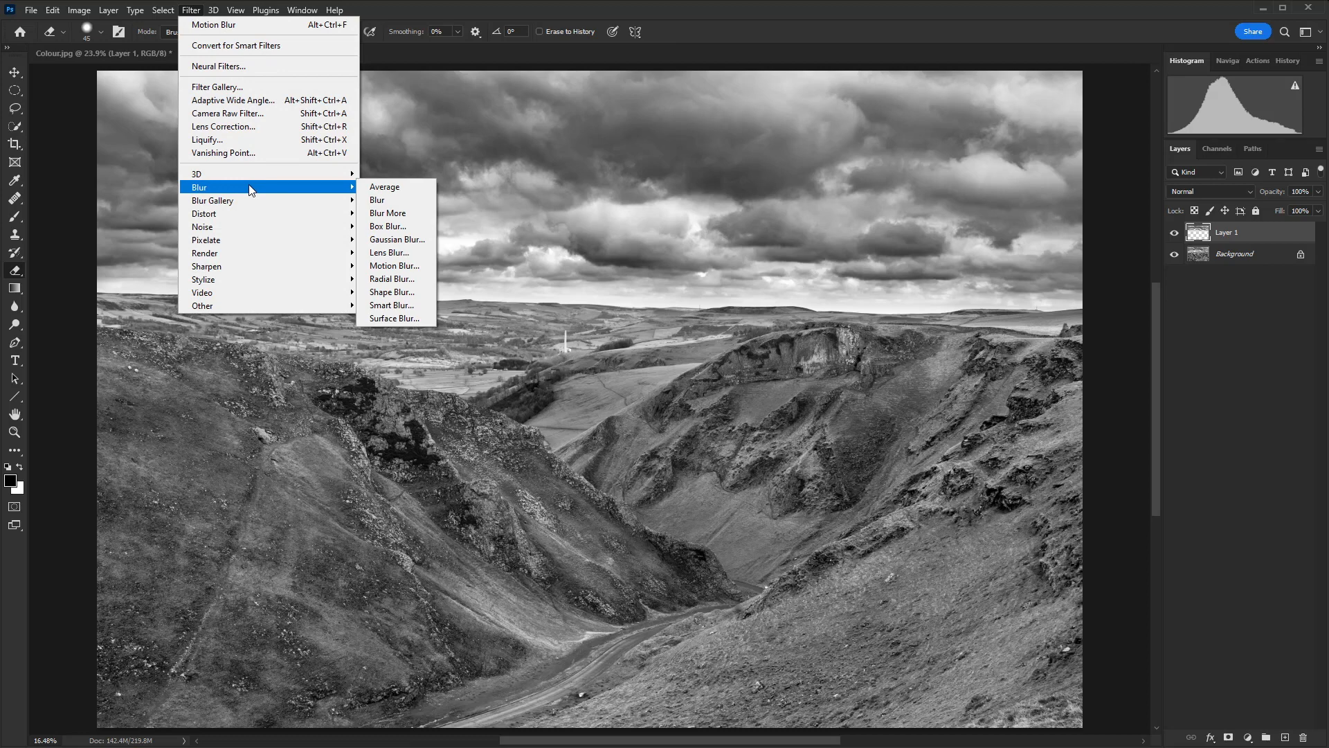
left_click(400, 267)
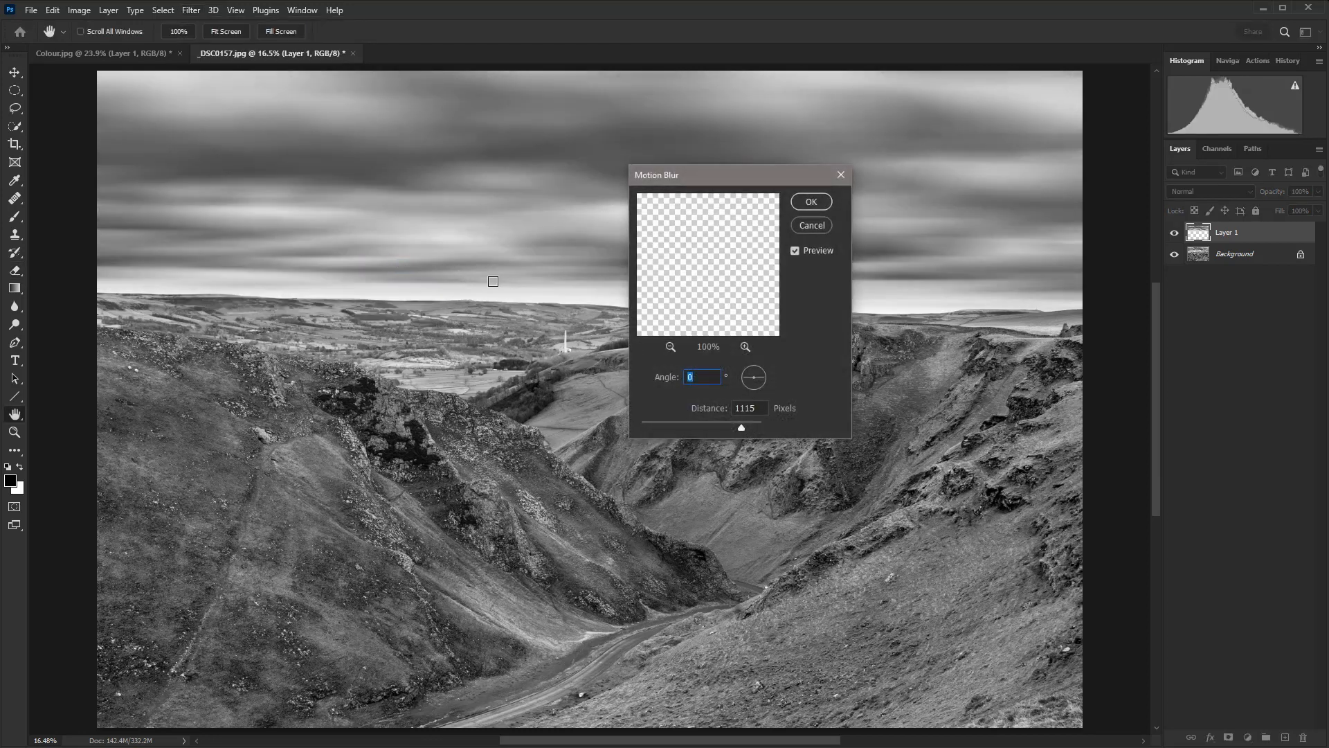
left_click_drag(756, 181, 1291, 277)
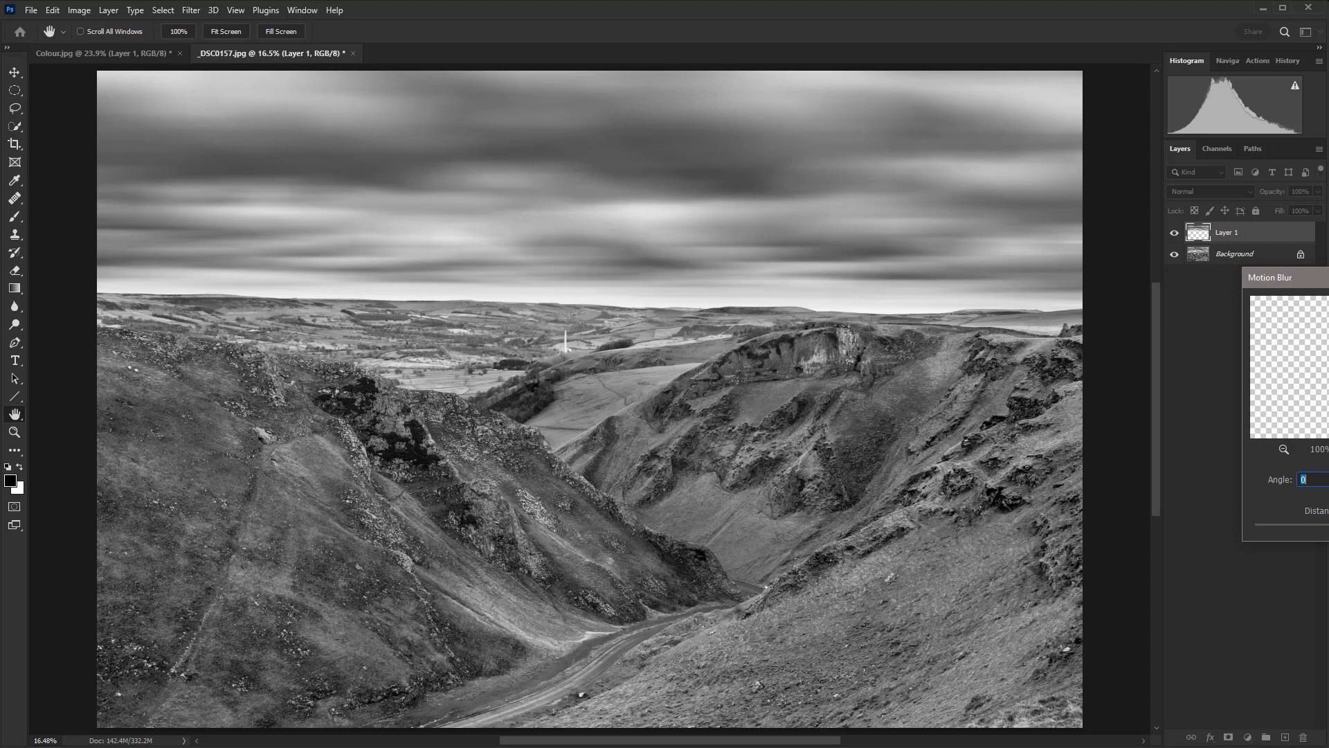
mouse_move(1312, 531)
left_mouse_down()
mouse_move(1289, 533)
mouse_move(1328, 531)
left_mouse_up()
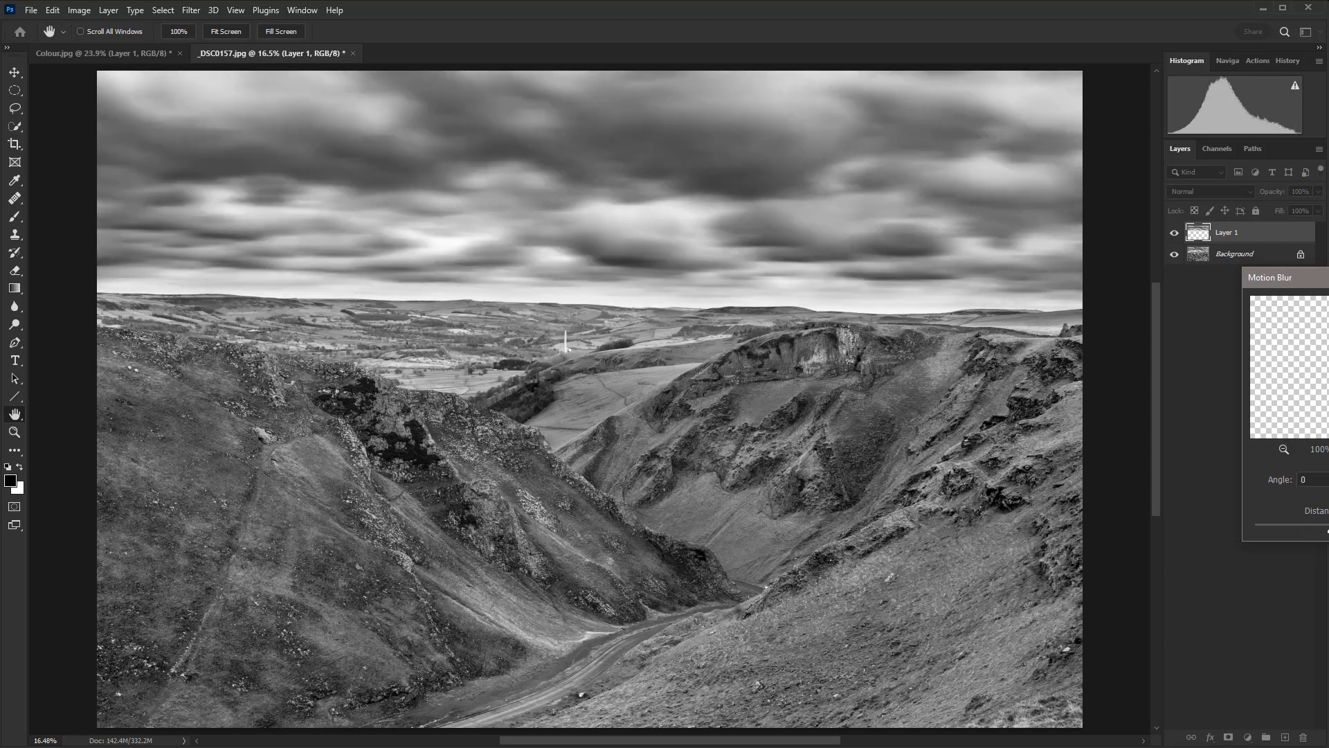
left_click_drag(1328, 532, 1320, 530)
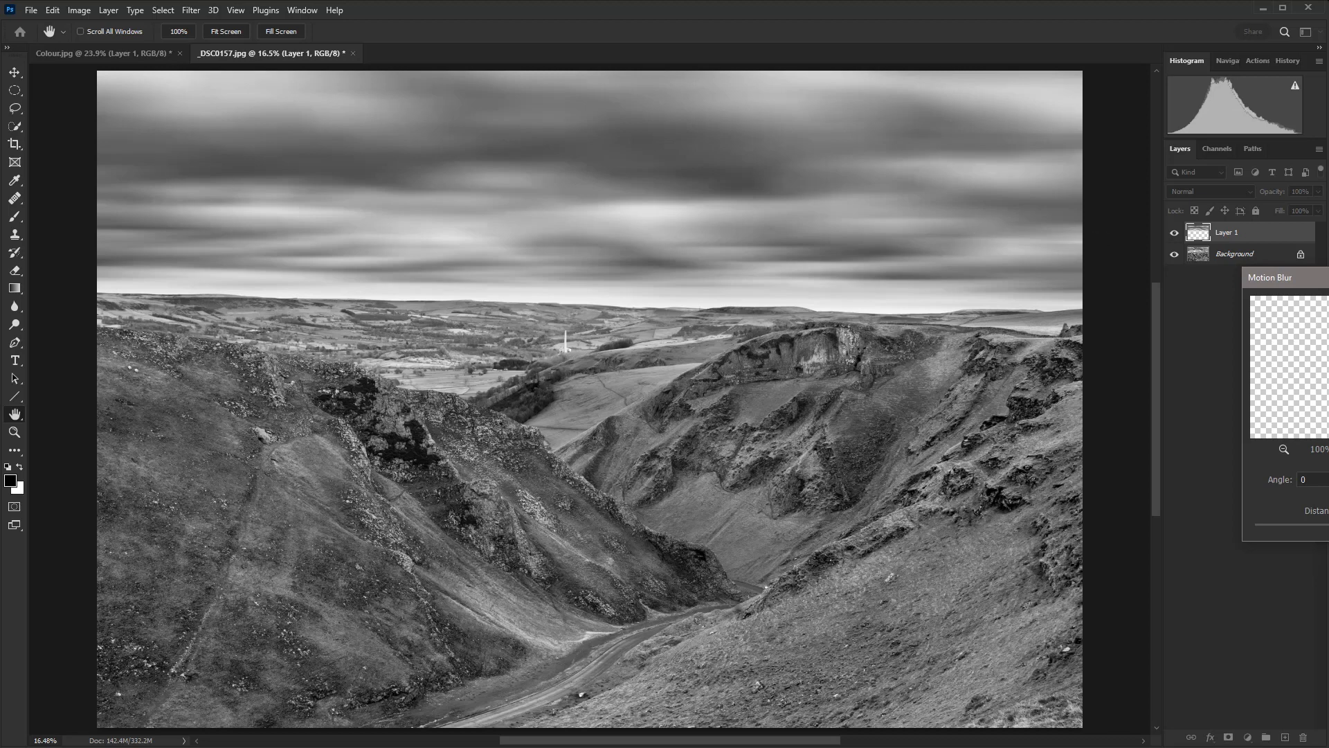
key("Return")
key("e")
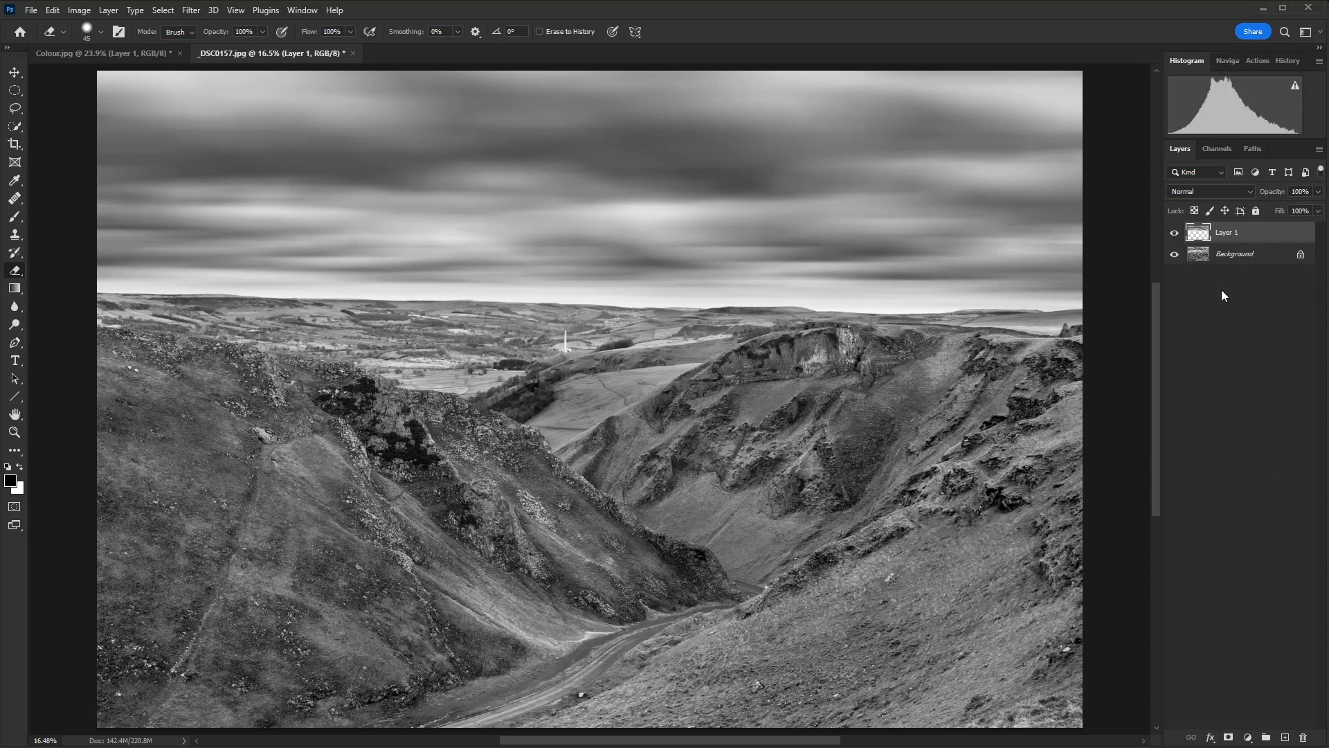
Compare the horizon with and without the blurred sky layer, looking closely at the edge between sky and land
left_click(1175, 234)
left_click(1174, 234)
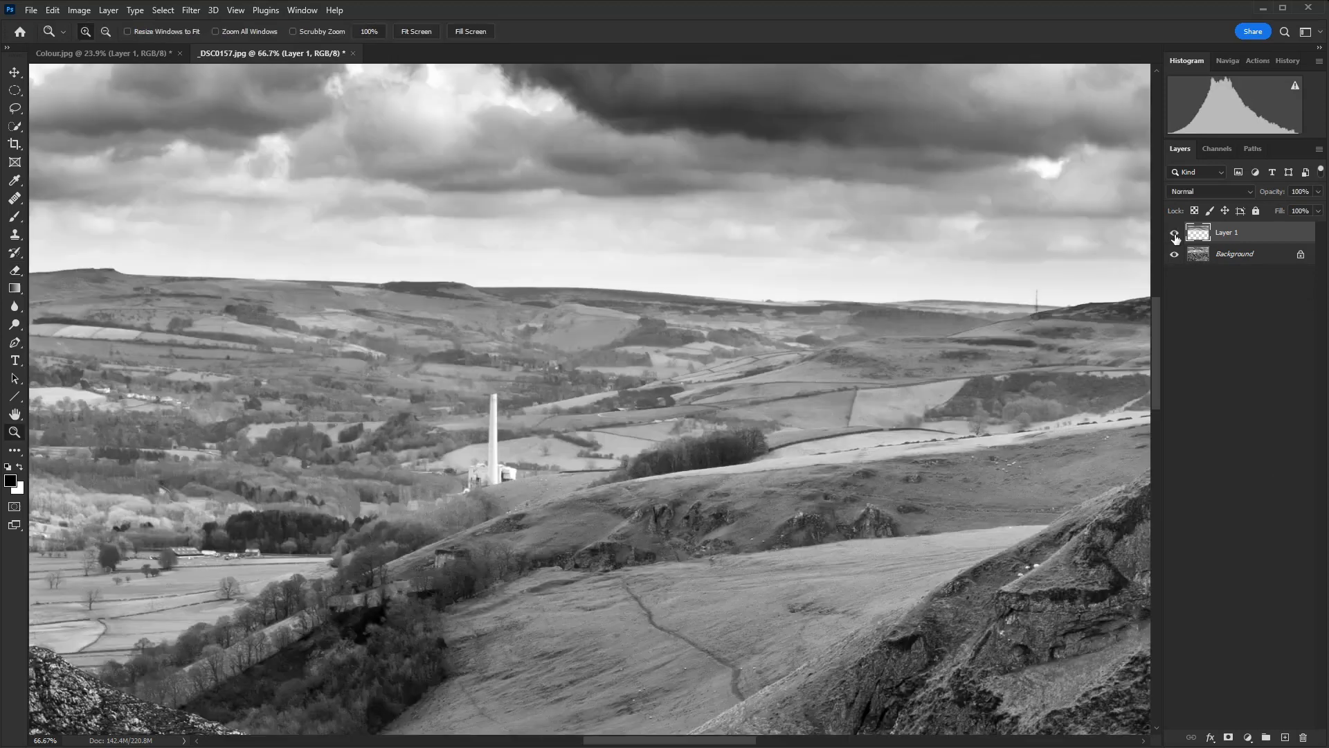
left_click(1174, 234)
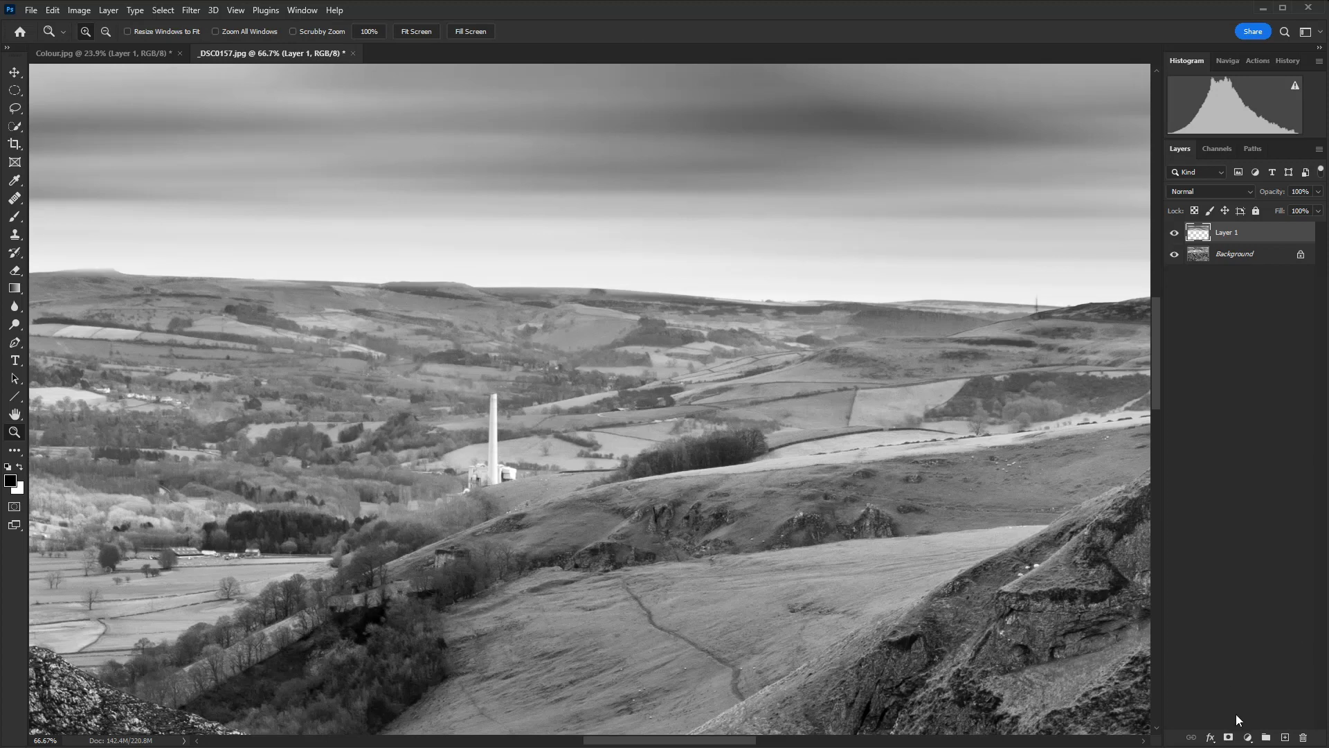
Add a layer mask to the blurred sky layer and paint black on it along the left part of the horizon
left_click(1230, 738)
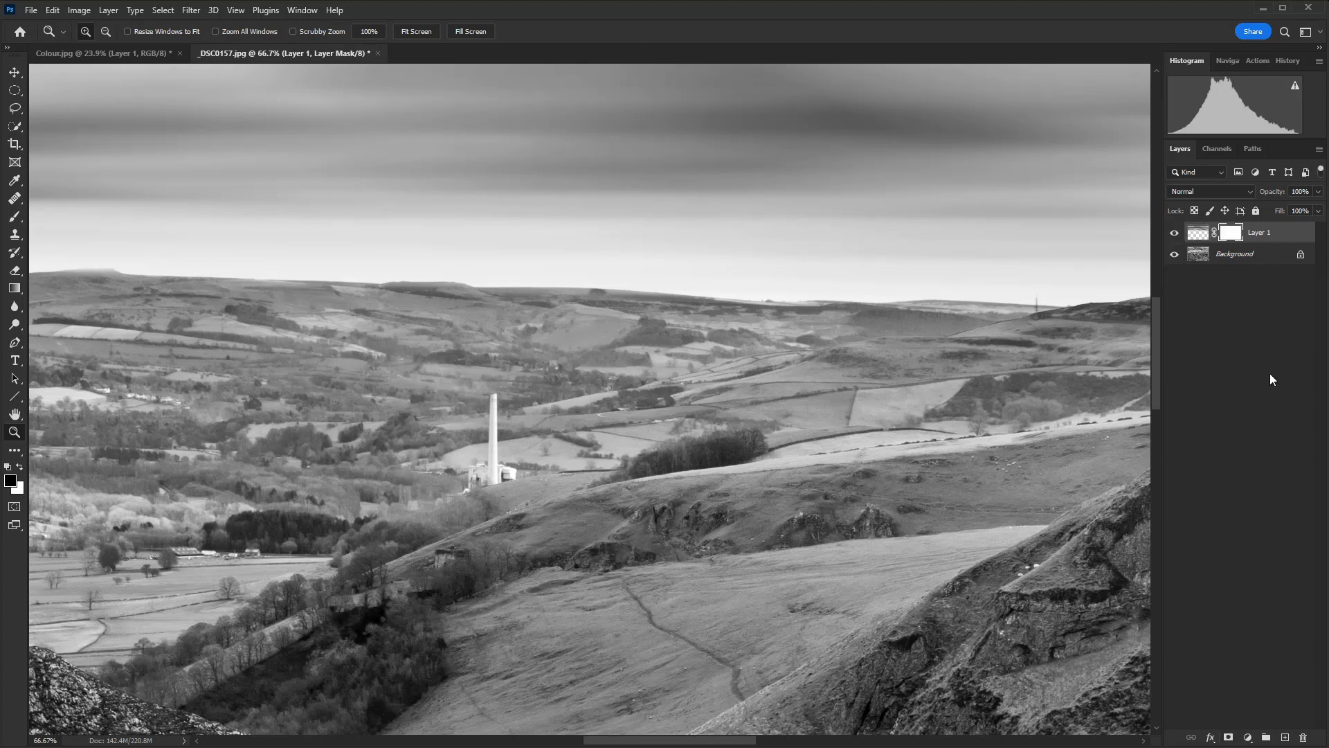
left_click(639, 306)
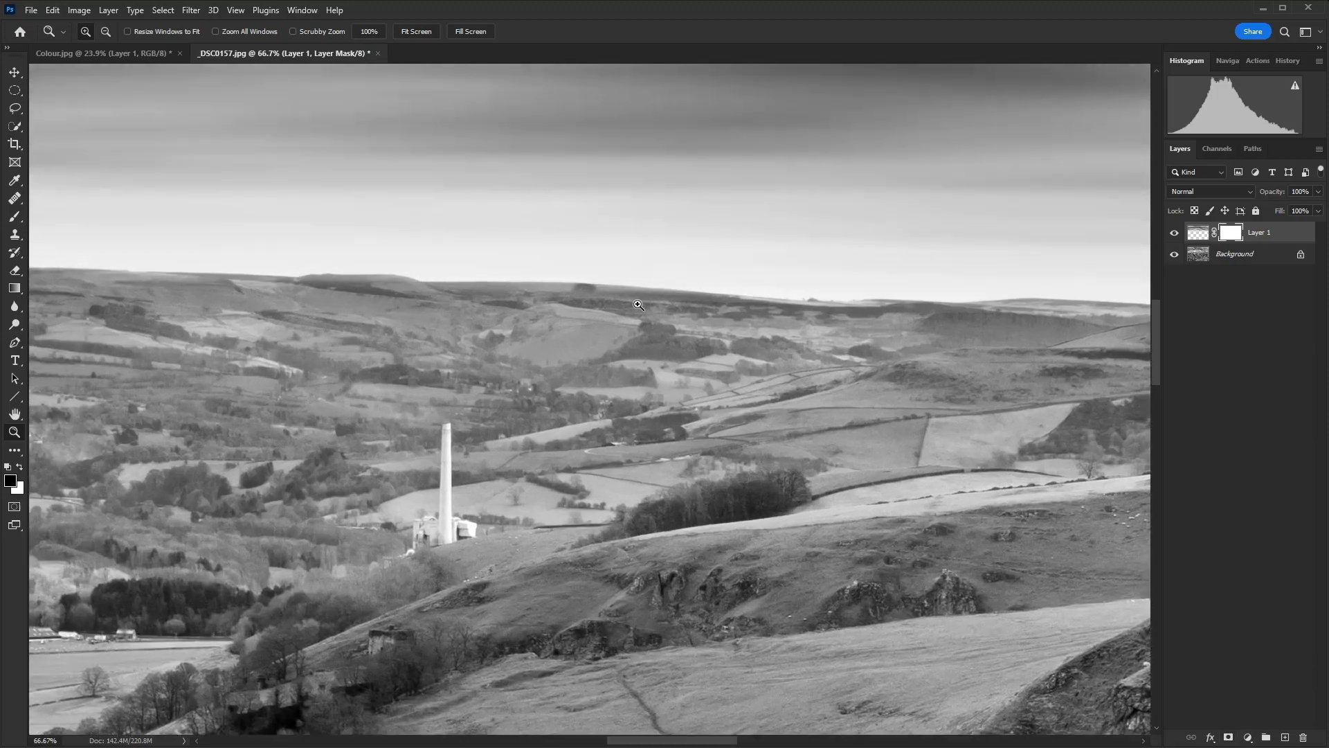
left_click_drag(451, 326, 970, 358)
left_click_drag(116, 363, 462, 277)
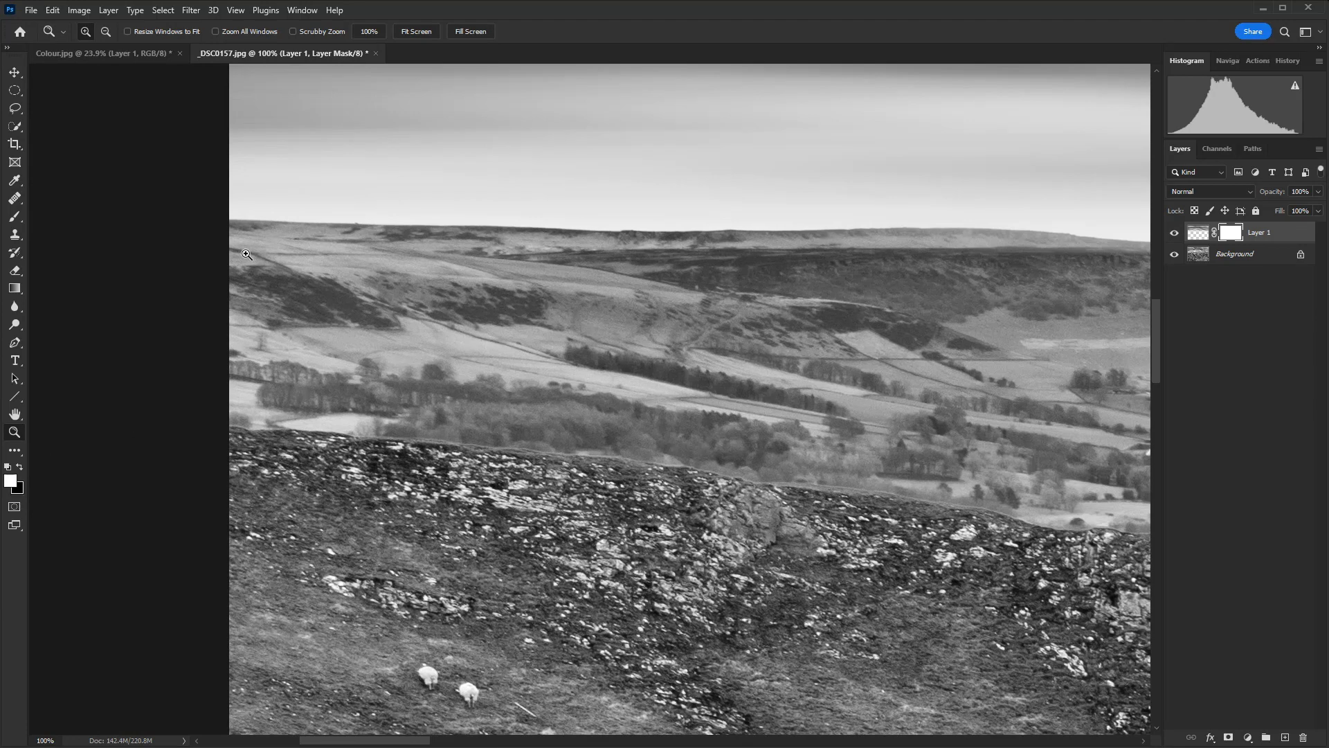
key("b")
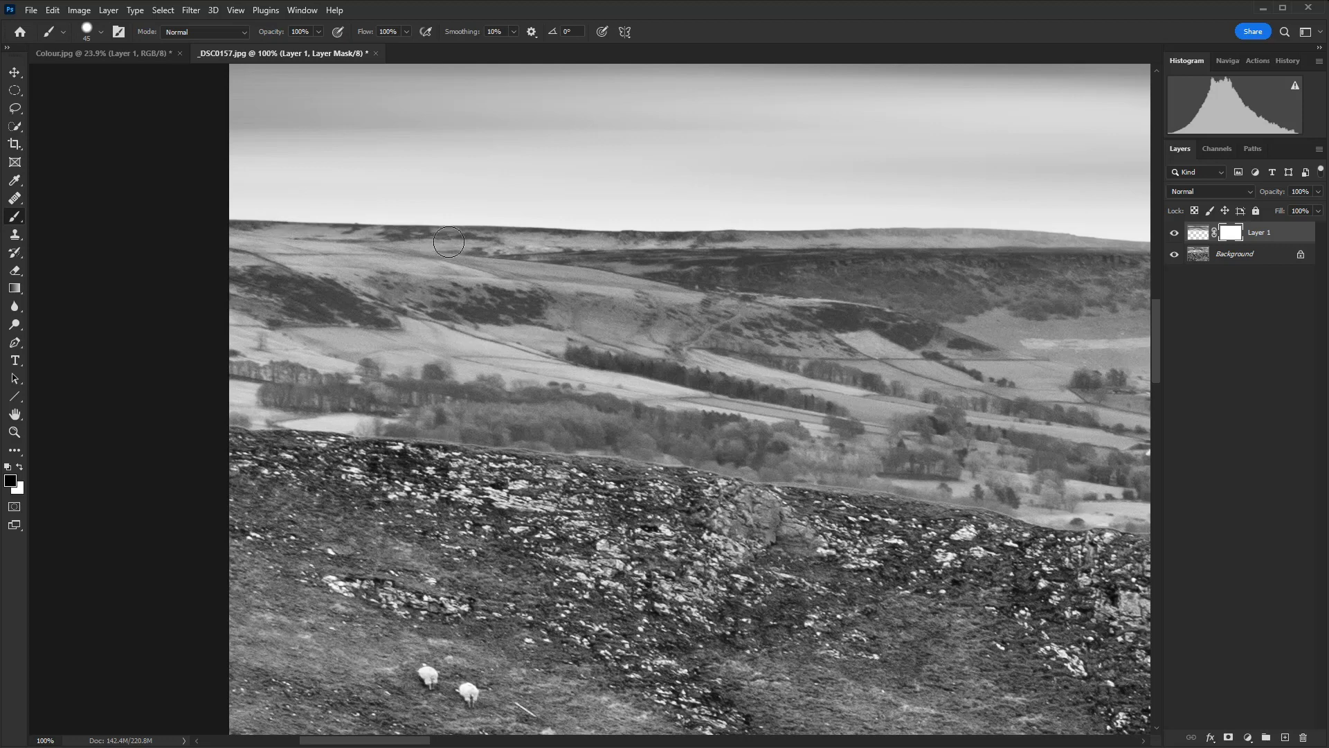
mouse_move(676, 249)
left_mouse_down()
mouse_move(789, 236)
mouse_move(1088, 251)
mouse_move(703, 252)
left_mouse_up()
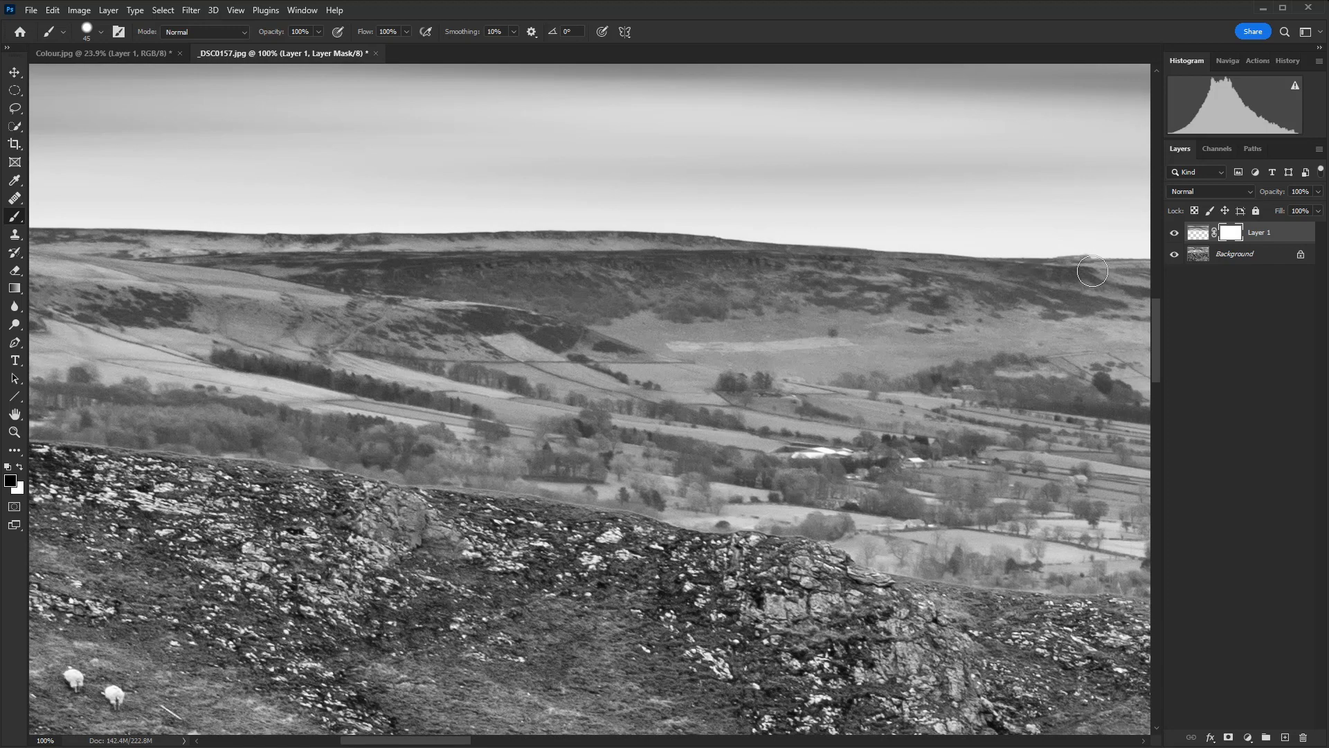
Paint black on the sky layer's mask along the middle and right stretches of the horizon to clean up the land edge
left_click_drag(831, 286, 310, 302)
mouse_move(619, 292)
left_mouse_down()
mouse_move(1134, 299)
mouse_move(255, 297)
mouse_move(272, 298)
left_mouse_up()
mouse_move(824, 280)
left_mouse_down()
mouse_move(1094, 292)
mouse_move(924, 345)
left_mouse_up()
mouse_move(1006, 357)
left_mouse_down()
mouse_move(229, 331)
mouse_move(415, 305)
mouse_move(589, 325)
mouse_move(1010, 338)
mouse_move(985, 318)
mouse_move(440, 294)
mouse_move(602, 281)
mouse_move(989, 286)
mouse_move(1080, 304)
mouse_move(964, 281)
mouse_move(530, 284)
left_mouse_up()
left_click_drag(822, 338, 144, 324)
mouse_move(377, 289)
left_mouse_down()
mouse_move(887, 310)
mouse_move(917, 328)
mouse_move(547, 327)
mouse_move(595, 313)
left_mouse_up()
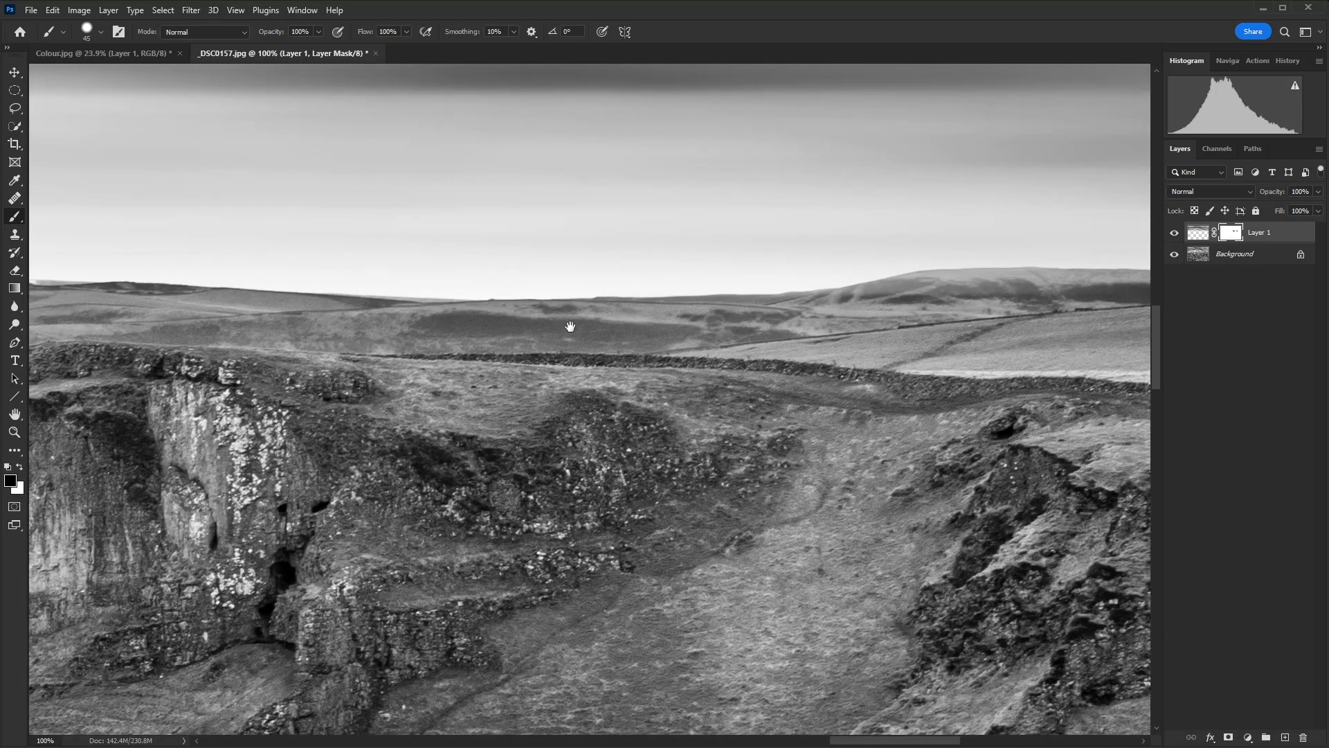
mouse_move(716, 306)
left_mouse_down()
mouse_move(920, 283)
mouse_move(1068, 291)
mouse_move(543, 288)
left_mouse_up()
mouse_move(942, 309)
left_mouse_down()
mouse_move(507, 323)
mouse_move(853, 369)
left_mouse_up()
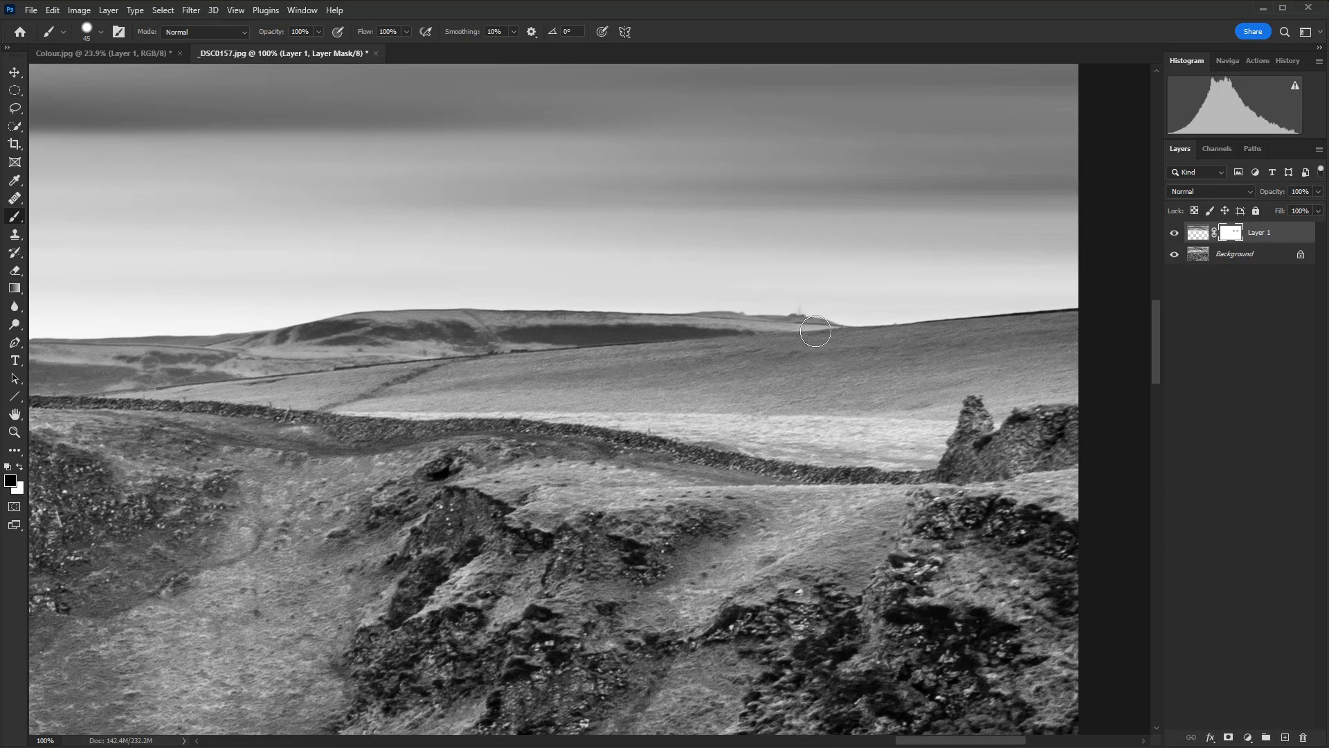
Reduce the brush size to 15 px and paint black on the mask over the small feature on the far-right ridge
key("x")
key("bracketleft")
key("bracketleft")
key("bracketleft")
key("bracketleft")
key("bracketleft")
key("bracketleft")
key("x")
left_click_drag(800, 318, 801, 295)
Fit the whole photo in view and compare it with and without the blurred sky layer
key("ctrl+0")
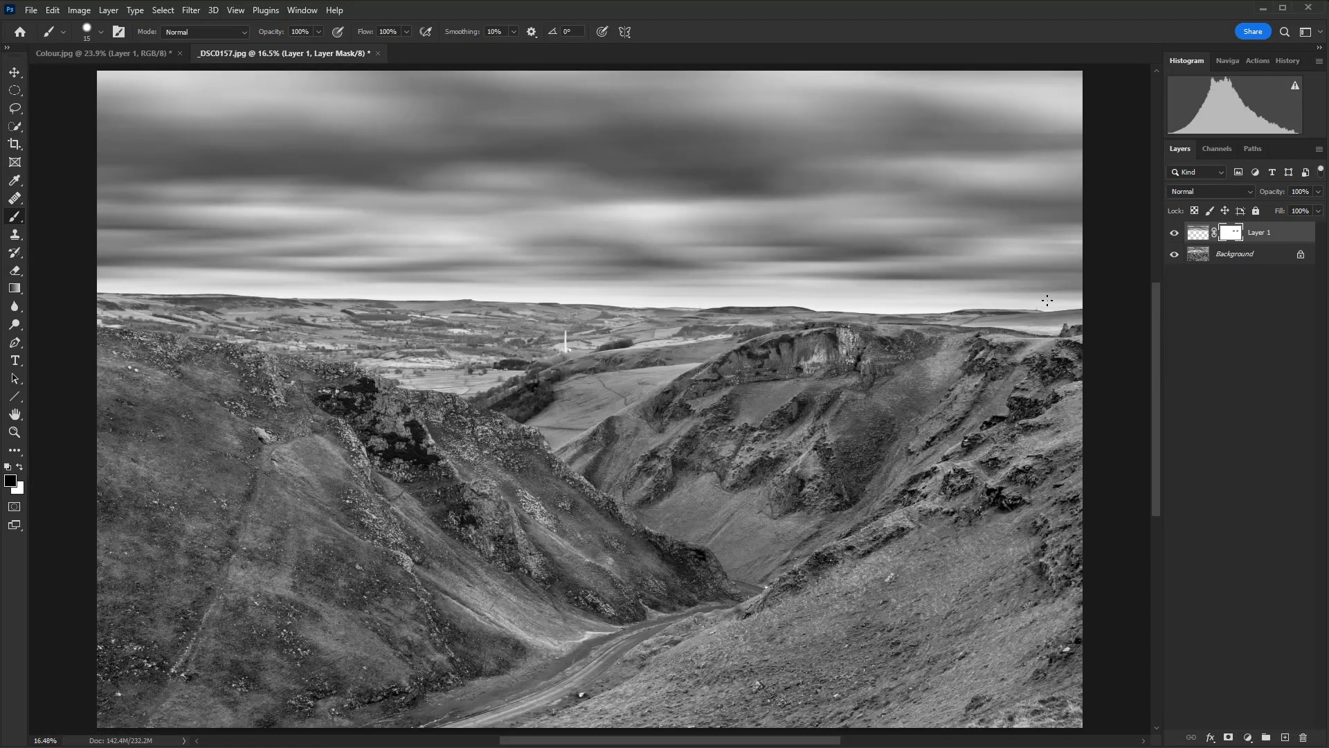
left_click(1174, 233)
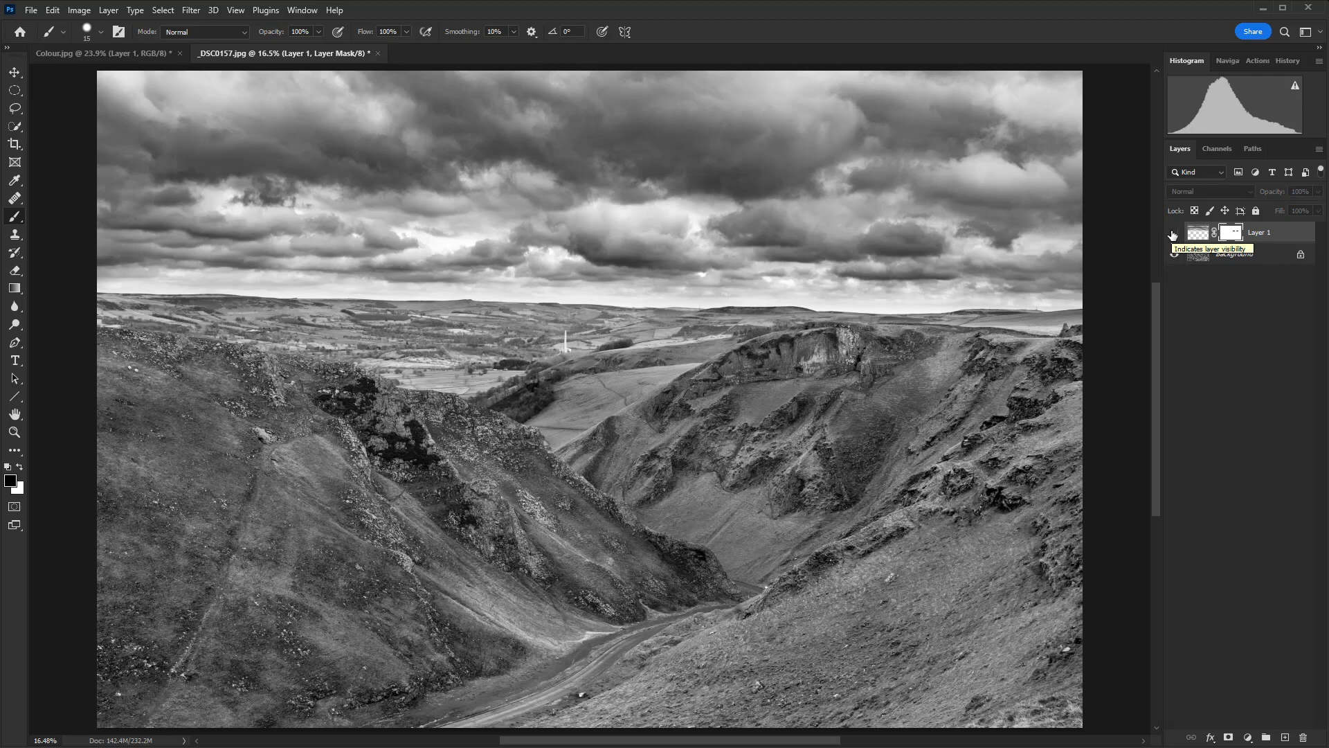
left_click(1175, 233)
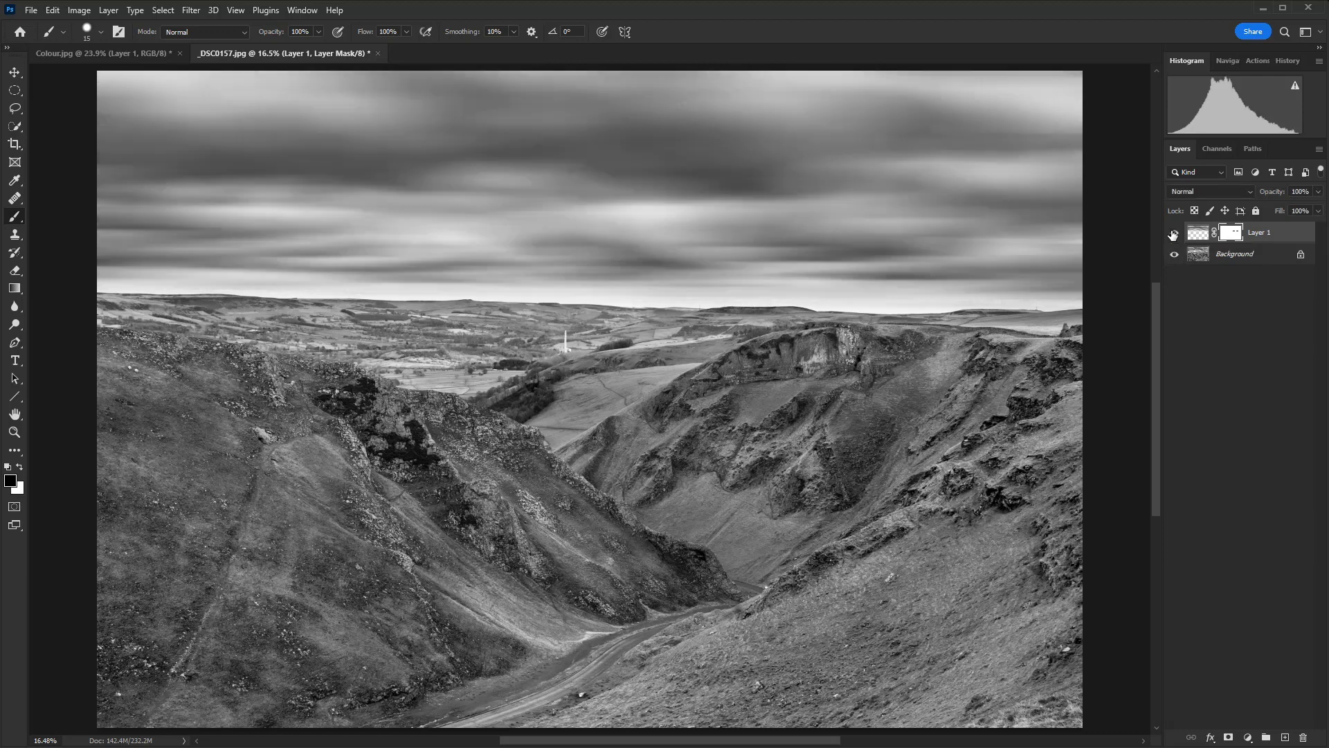